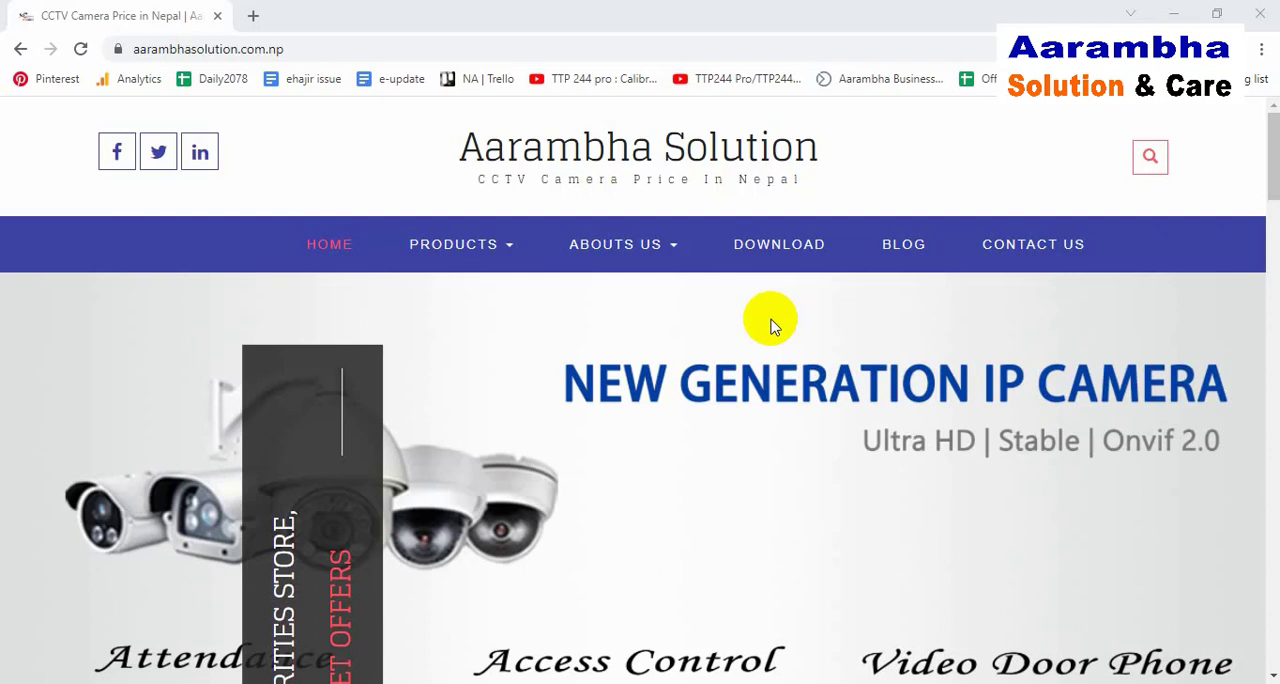
Step: Ping 192.168.1.23 from a Command Prompt to check the network connection, and put the console window away
{"action": "key", "text": "super+r"}
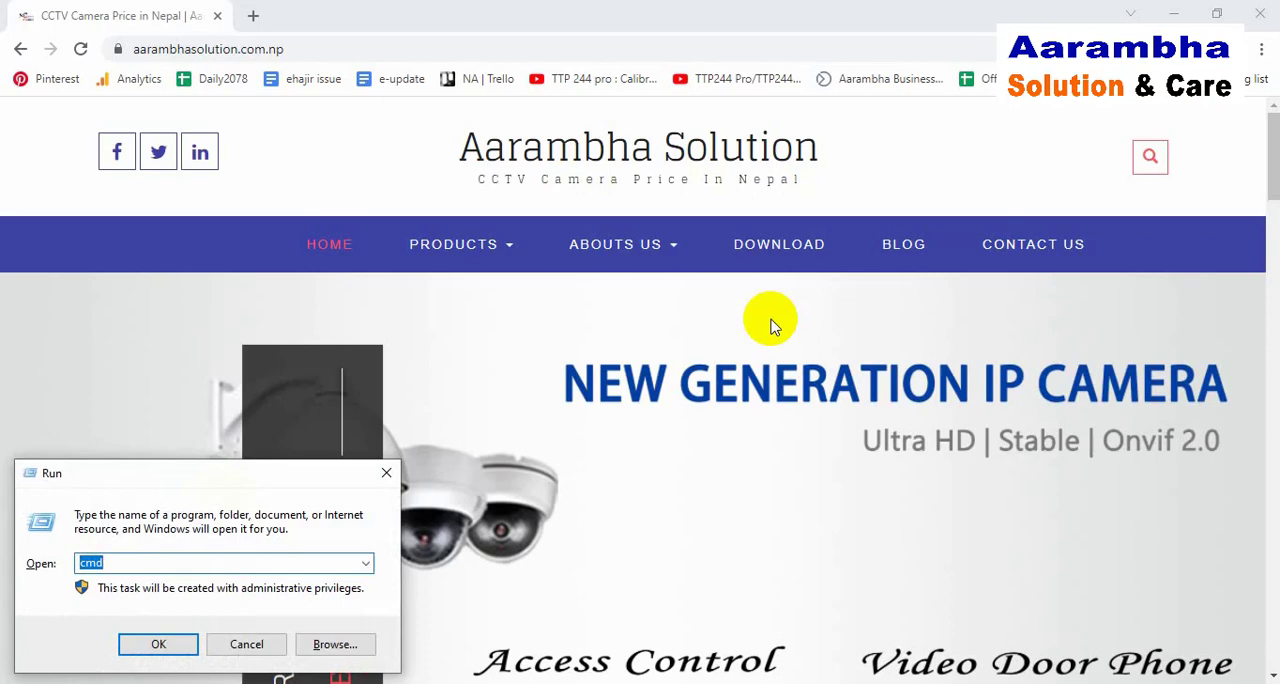
{"action": "key", "text": "Return"}
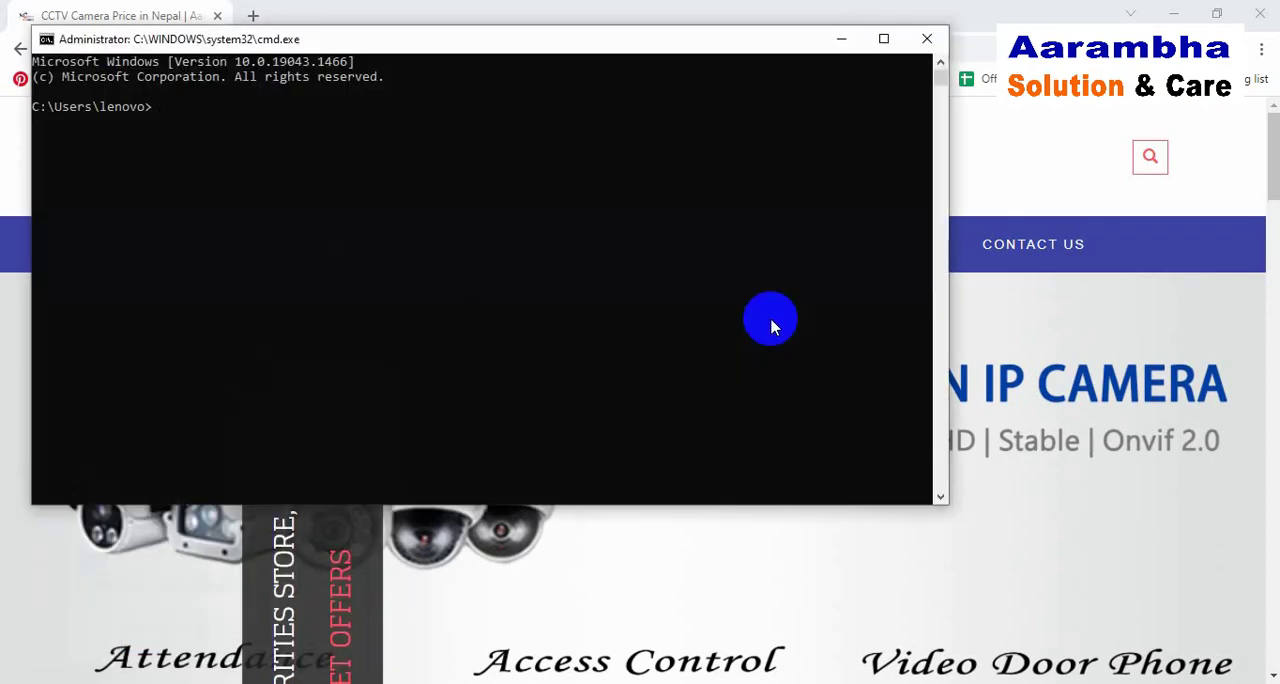
{"action": "type", "text": "ping 192.168.1.23"}
{"action": "key", "text": "Return"}
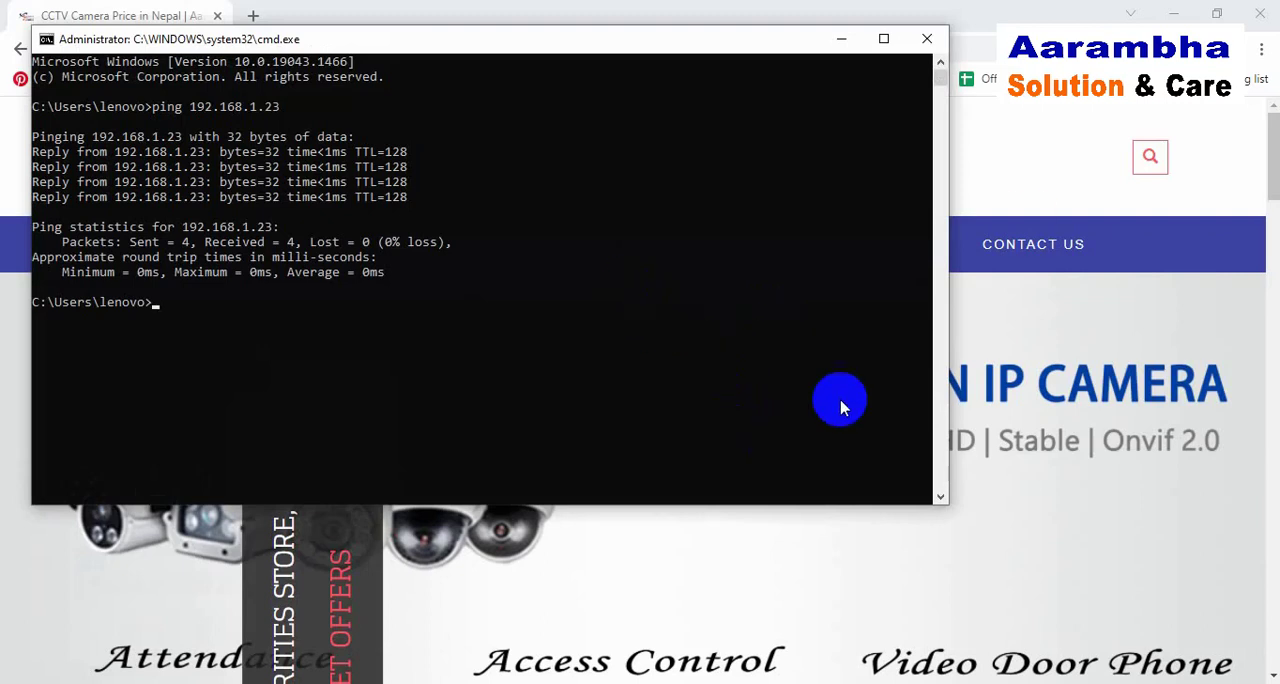
{"action": "left_click", "coordinate": [840, 42]}
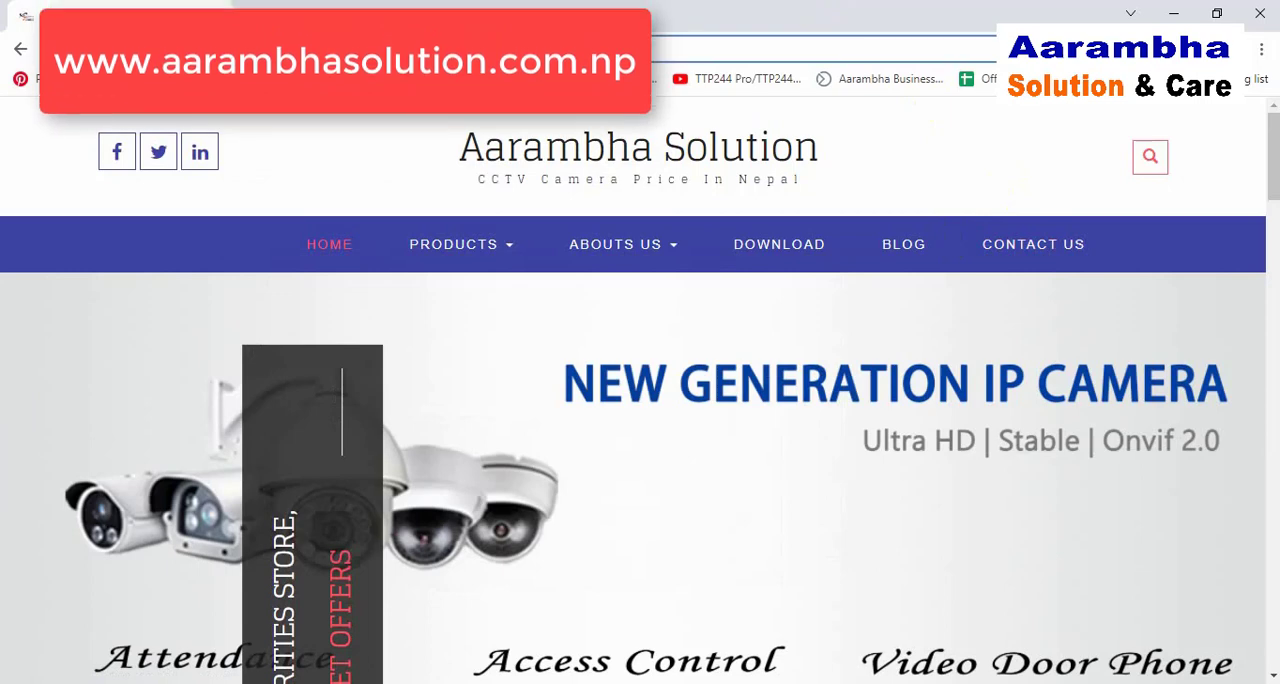
Step: Open the Download page of the aarambhasolution.com.np website
{"action": "left_click", "coordinate": [290, 52]}
{"action": "left_click", "coordinate": [287, 50]}
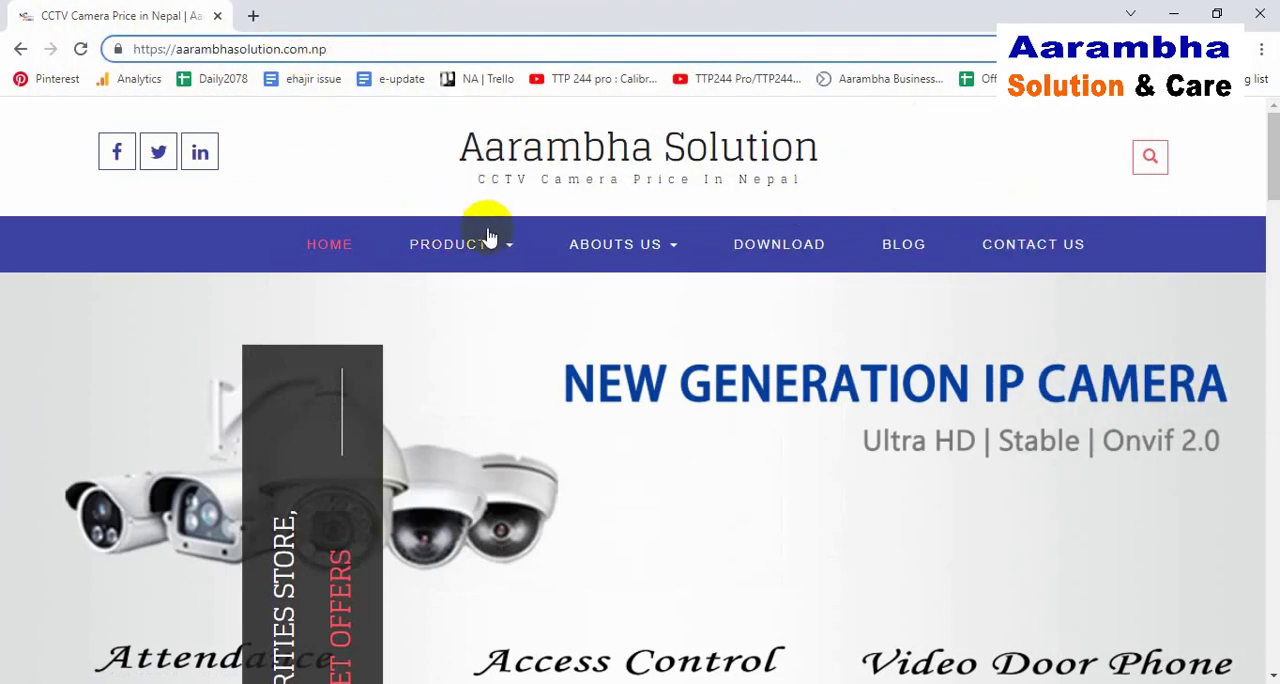
{"action": "left_click", "coordinate": [763, 246]}
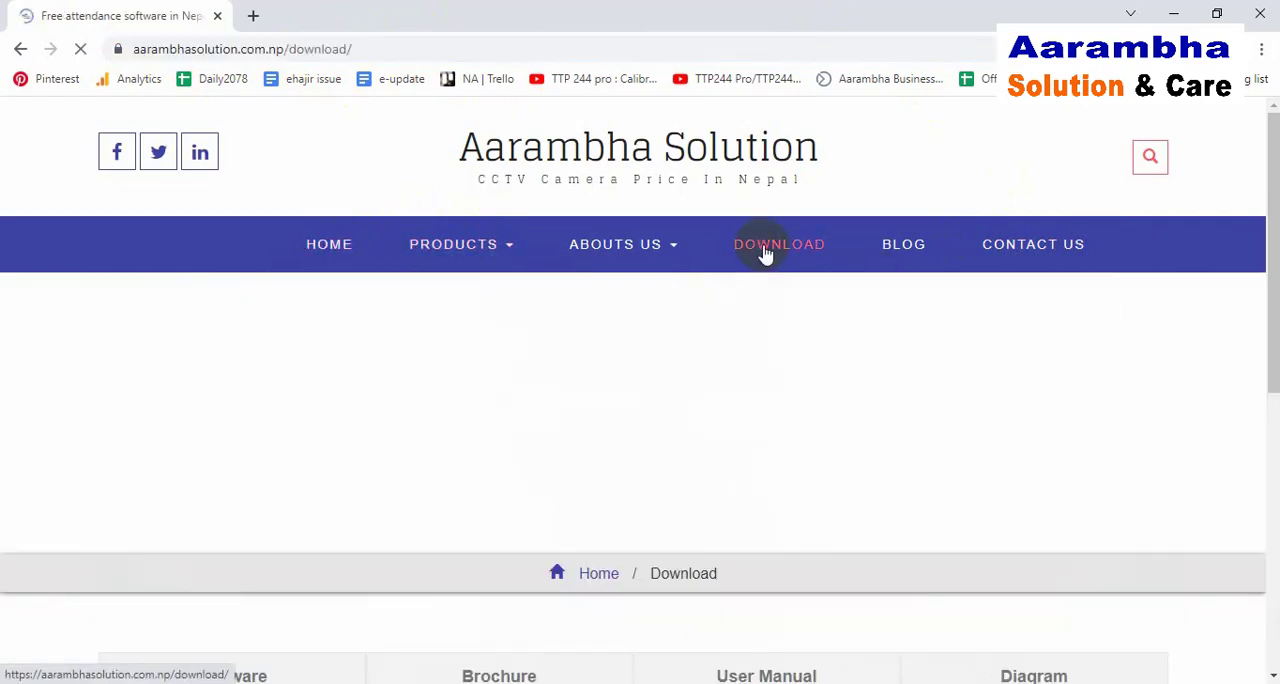
Step: Download ZKP8008+Printer+Driver.exe from its Google Drive link, accepting the download despite the missing virus scan
{"action": "scroll", "coordinate": [763, 254], "scroll_direction": "down", "scroll_amount": 2}
{"action": "scroll", "coordinate": [763, 254], "scroll_direction": "down", "scroll_amount": 13}
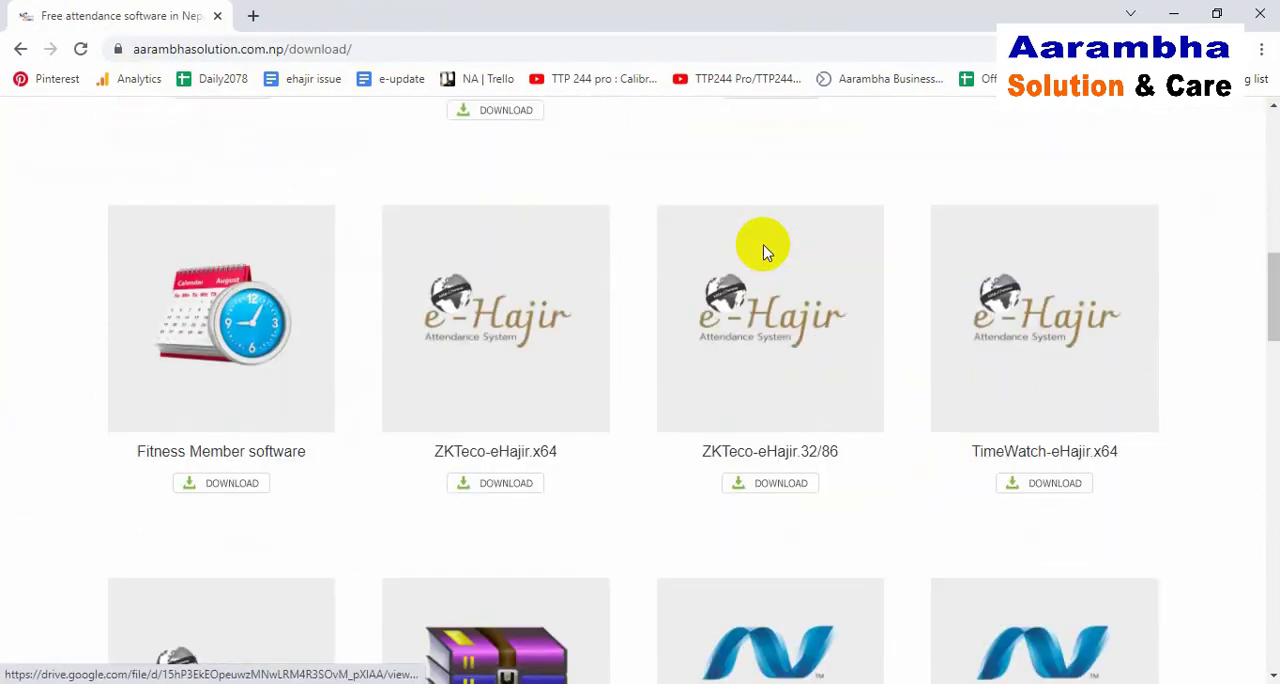
{"action": "scroll", "coordinate": [763, 254], "scroll_direction": "down", "scroll_amount": 5}
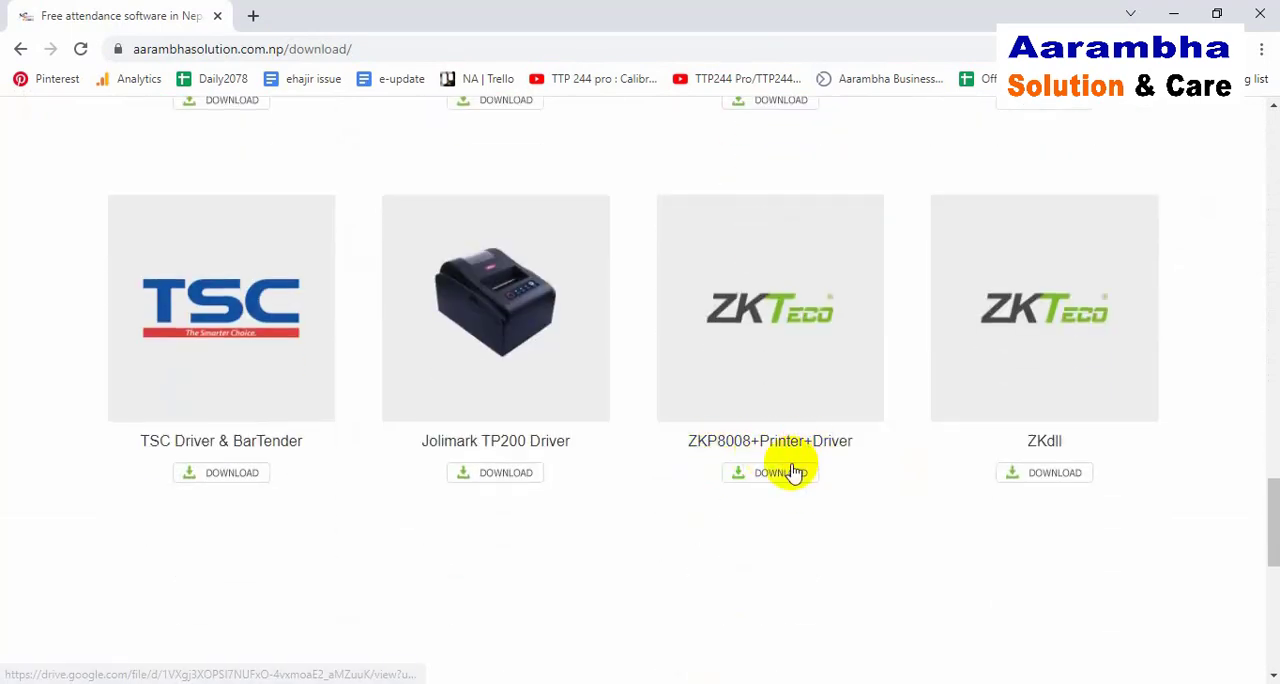
{"action": "left_click", "coordinate": [781, 474]}
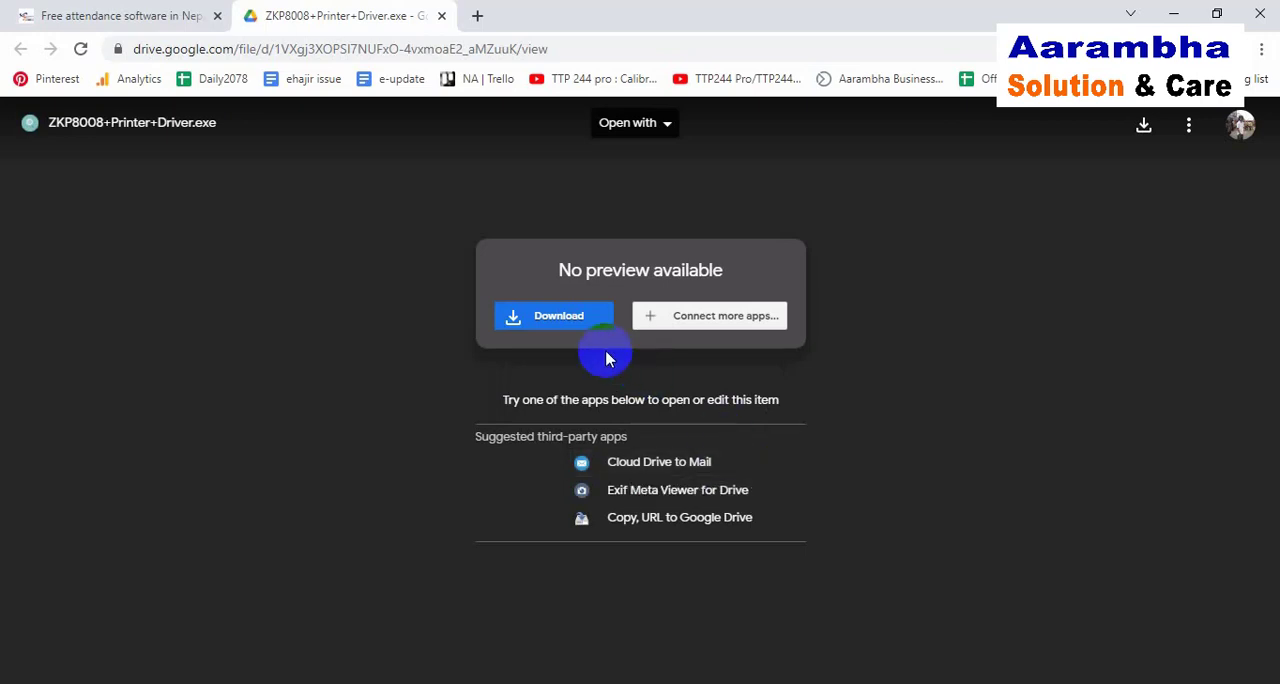
{"action": "left_click", "coordinate": [578, 322]}
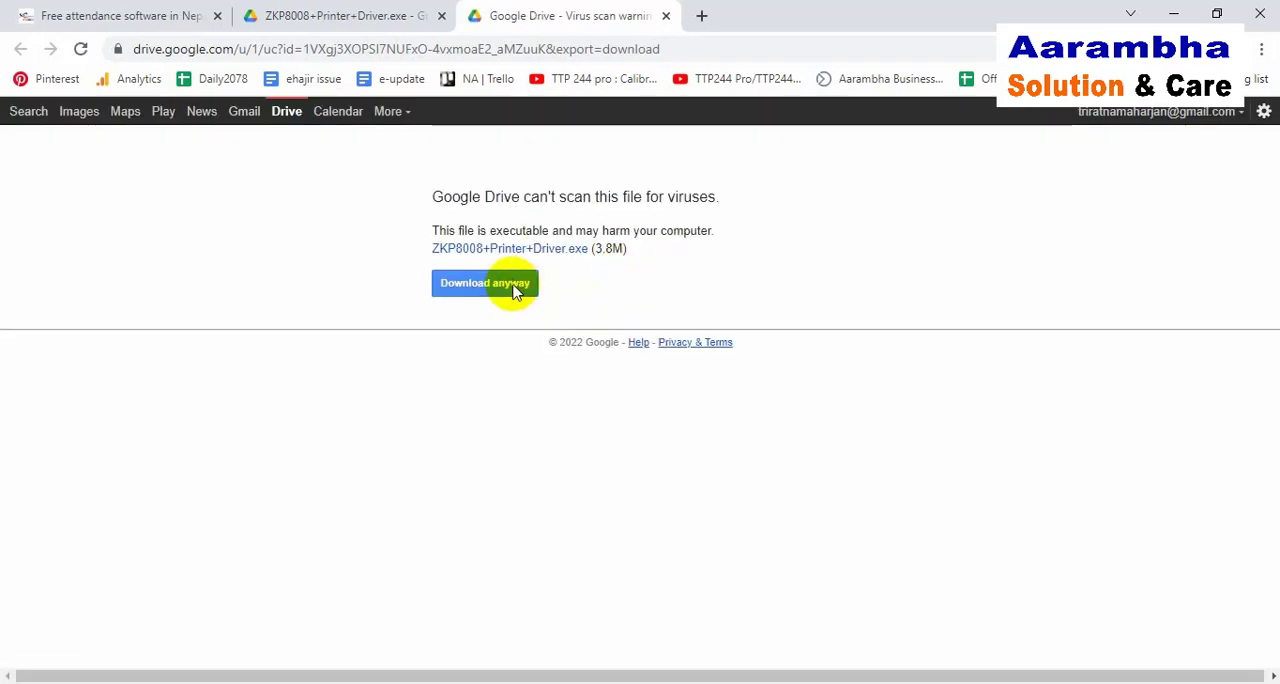
{"action": "left_click", "coordinate": [513, 286]}
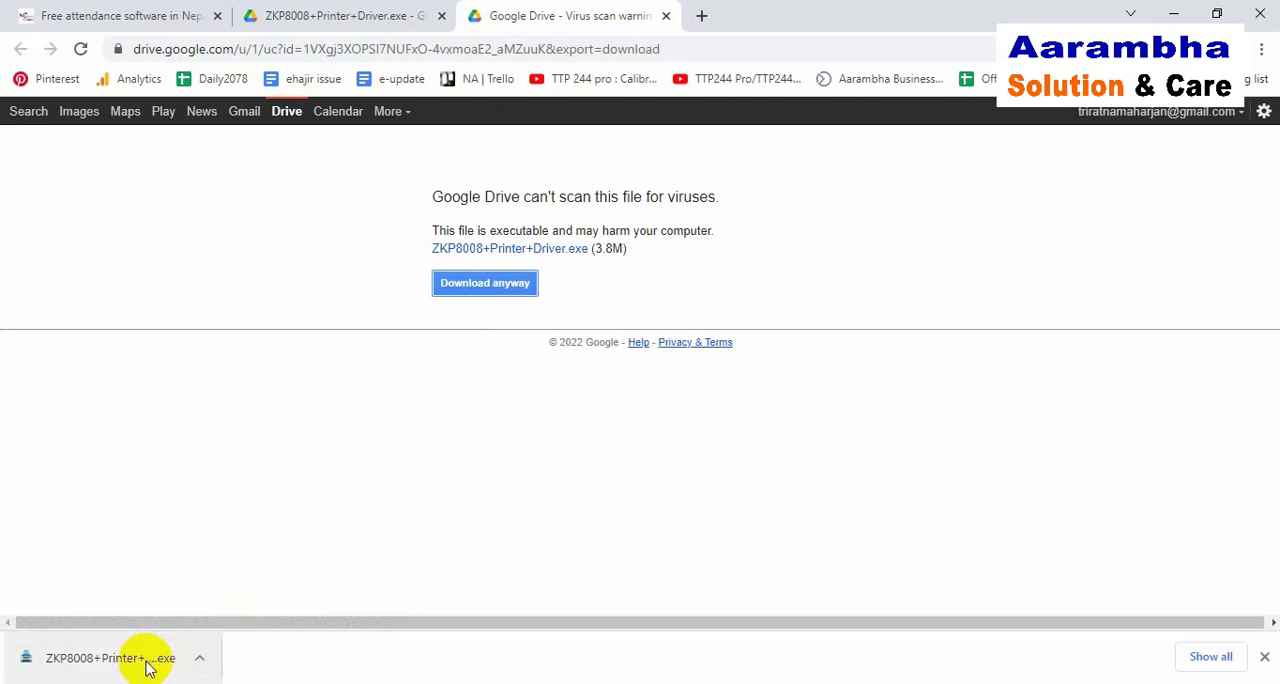
Step: Show the downloaded ZKP8008+Printer+Driver.exe in its folder and run it, allowing the unverified publisher
{"action": "left_click", "coordinate": [199, 658]}
{"action": "left_click", "coordinate": [267, 599]}
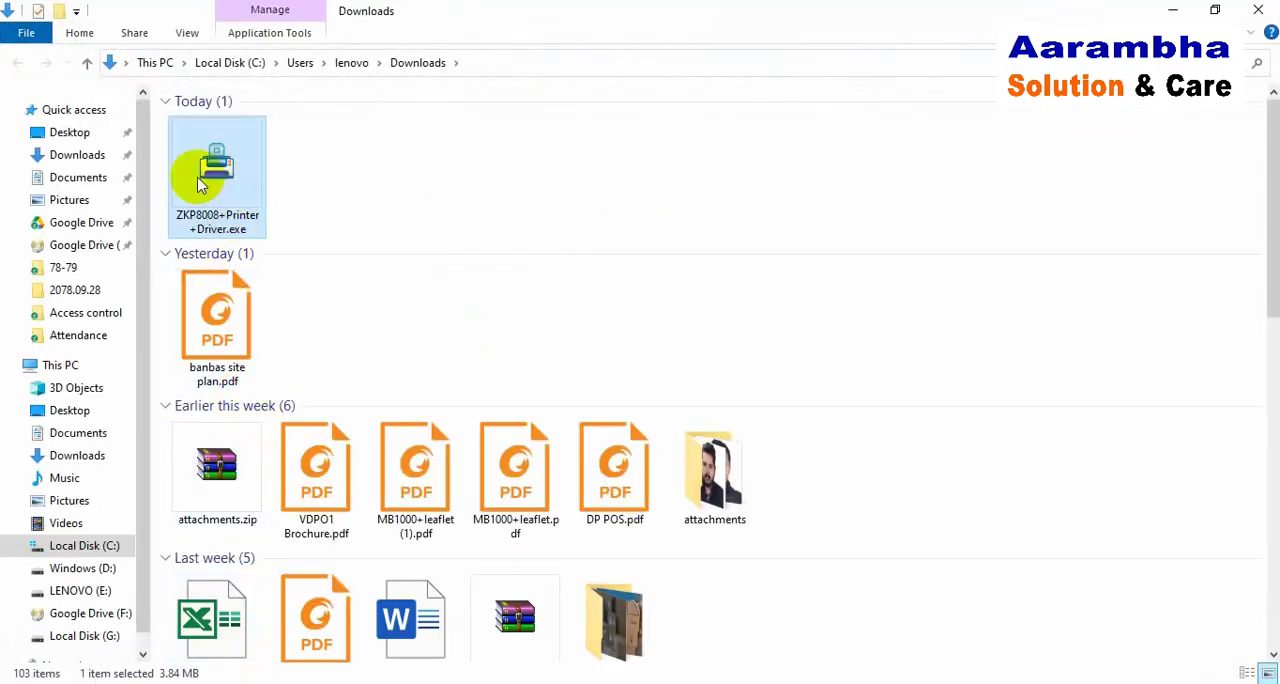
{"action": "double_click", "coordinate": [199, 183]}
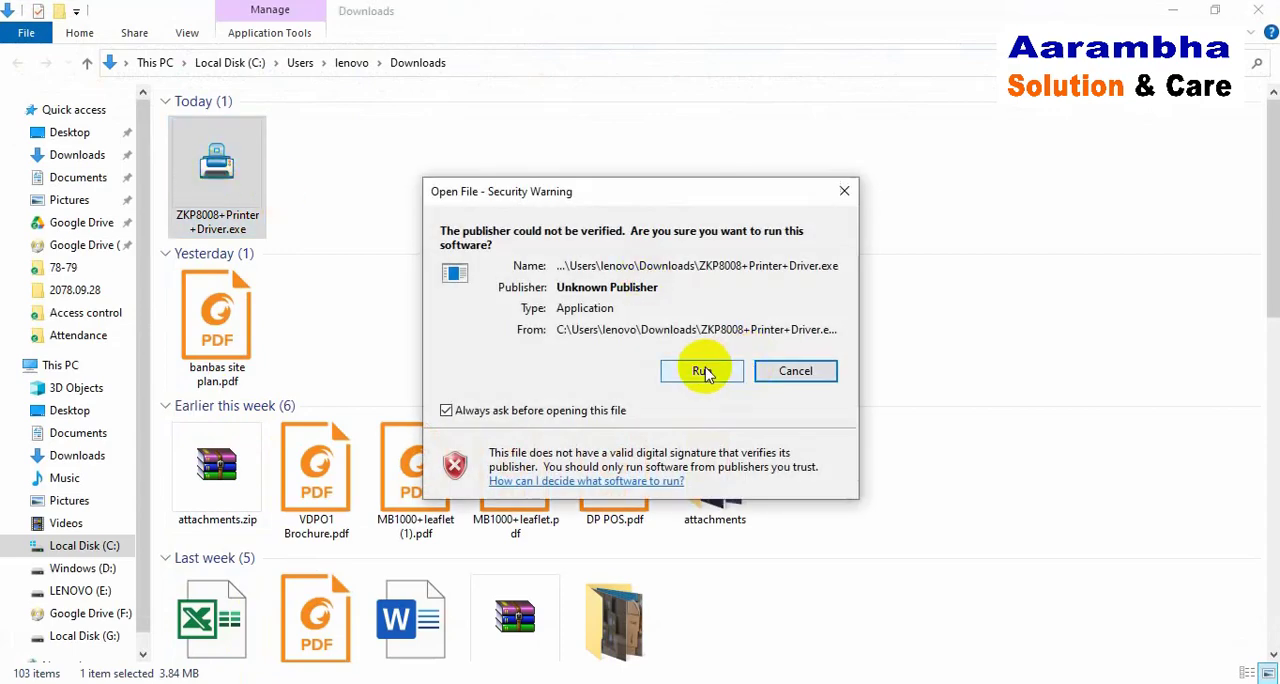
{"action": "left_click", "coordinate": [703, 371]}
{"action": "left_click", "coordinate": [643, 401]}
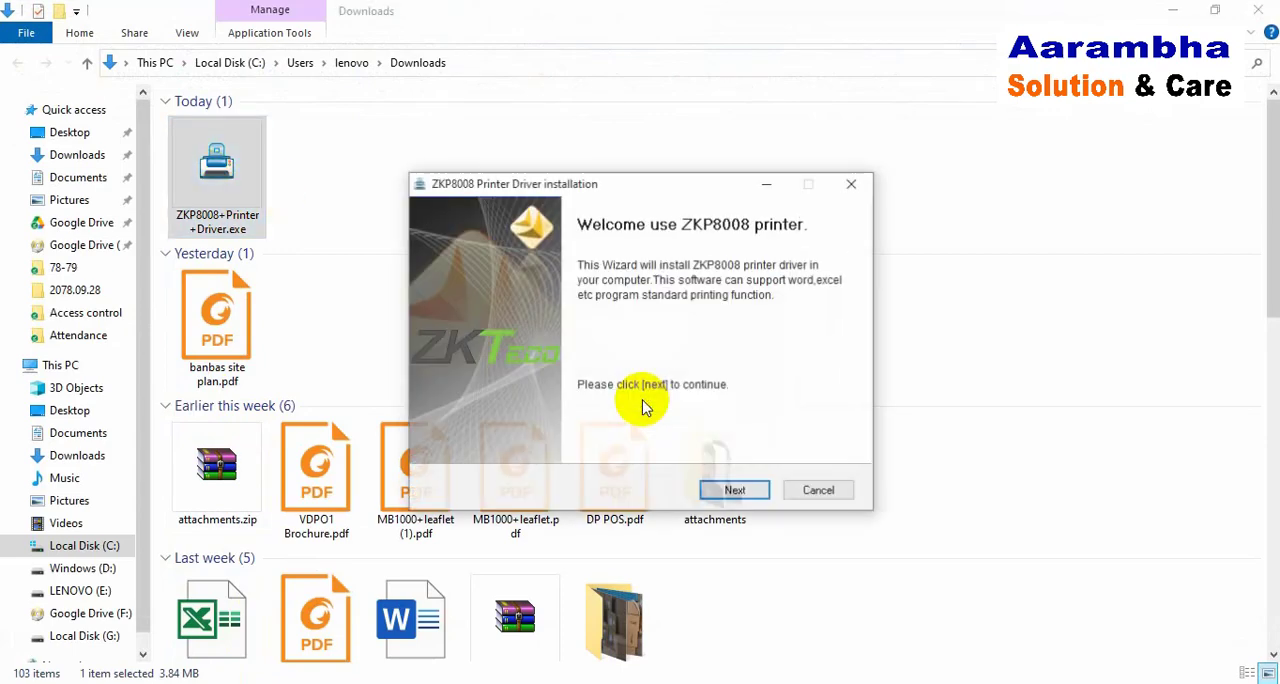
Step: Accept the license terms, install the ZKP8008 printer driver with the default printer and port settings, and finish the setup
{"action": "left_click", "coordinate": [732, 490]}
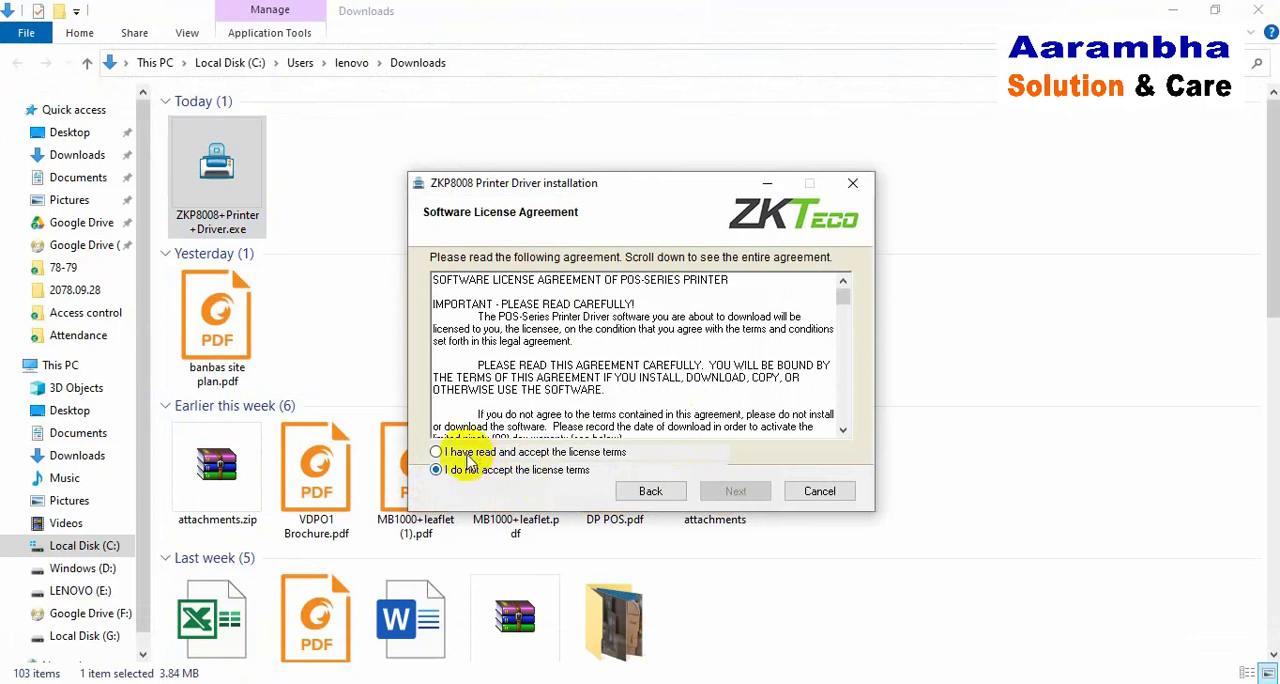
{"action": "left_click", "coordinate": [460, 452]}
{"action": "left_click", "coordinate": [736, 491]}
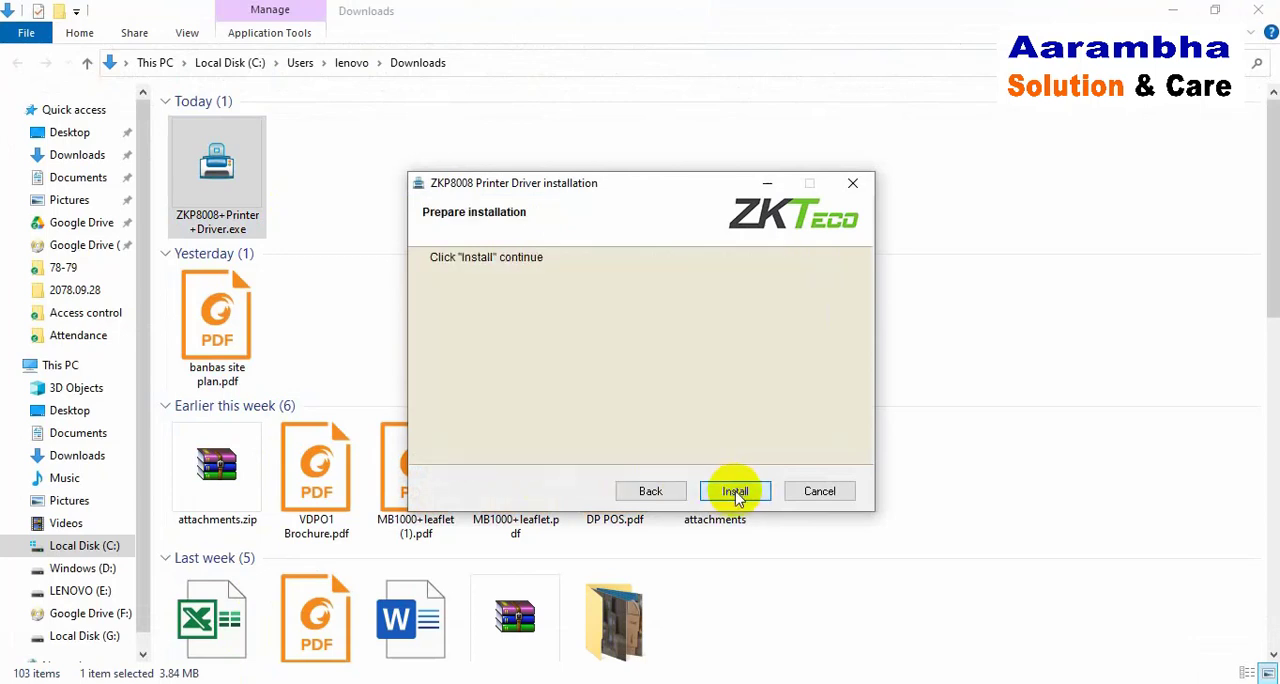
{"action": "left_click", "coordinate": [735, 491]}
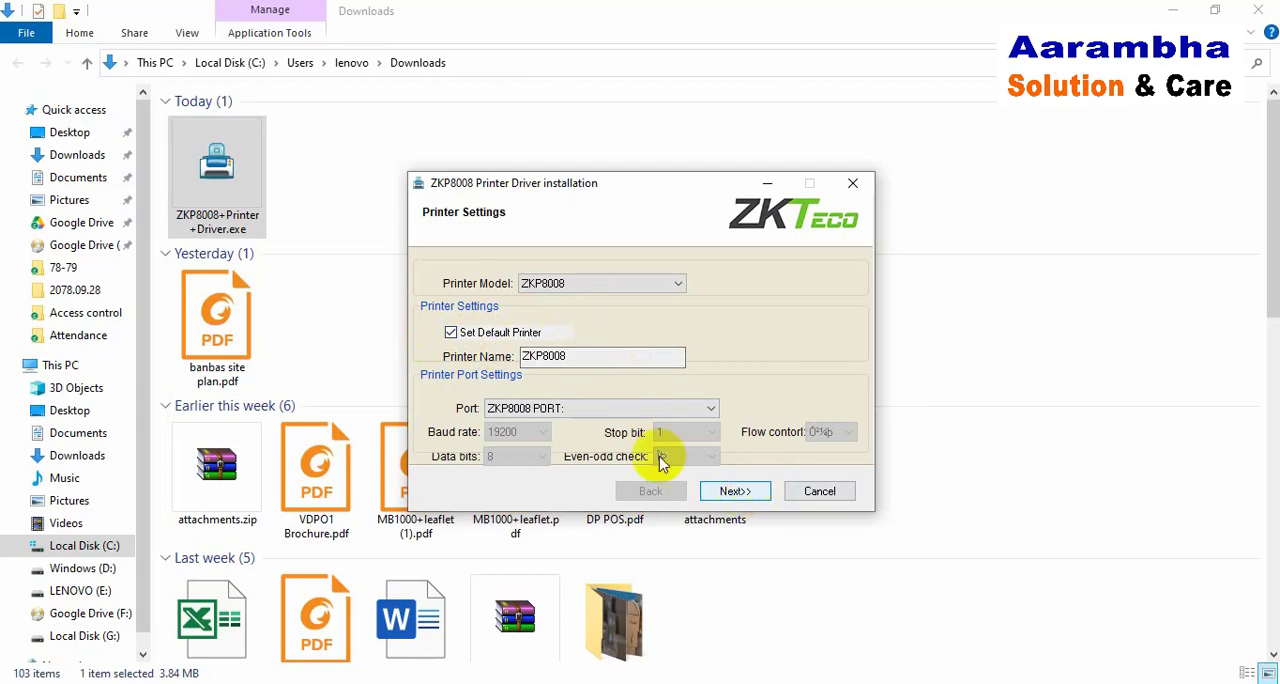
{"action": "left_click", "coordinate": [738, 491]}
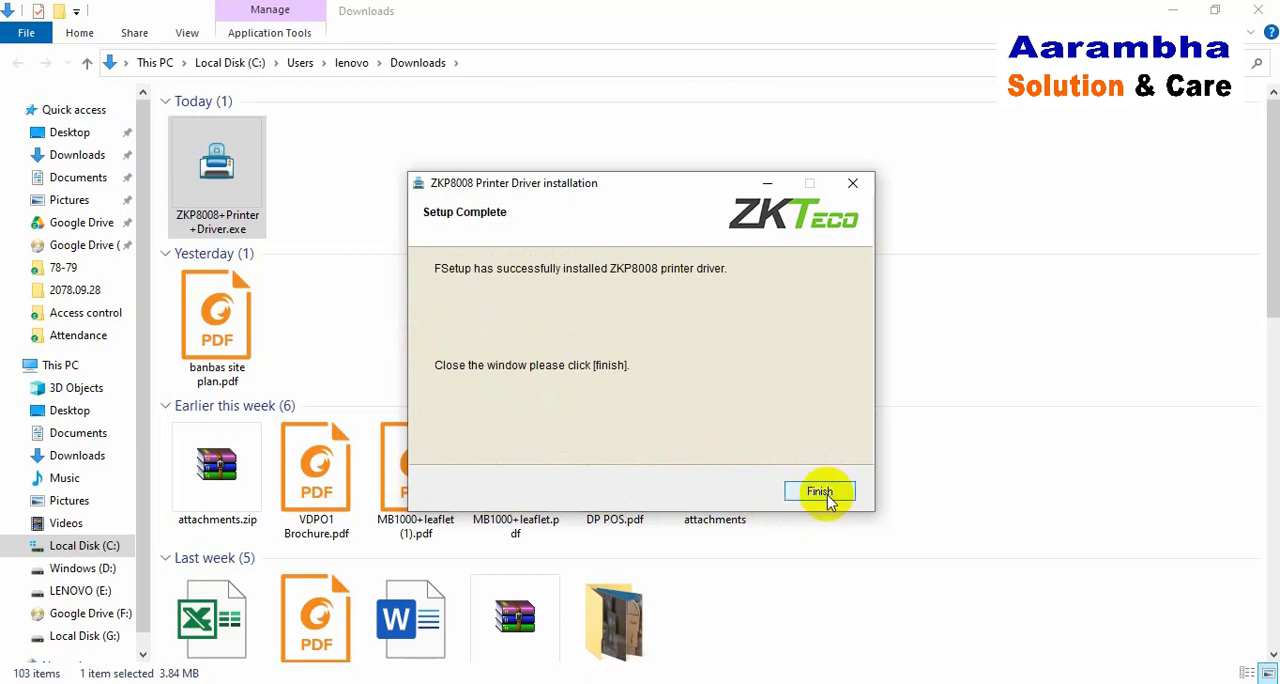
{"action": "left_click", "coordinate": [822, 491]}
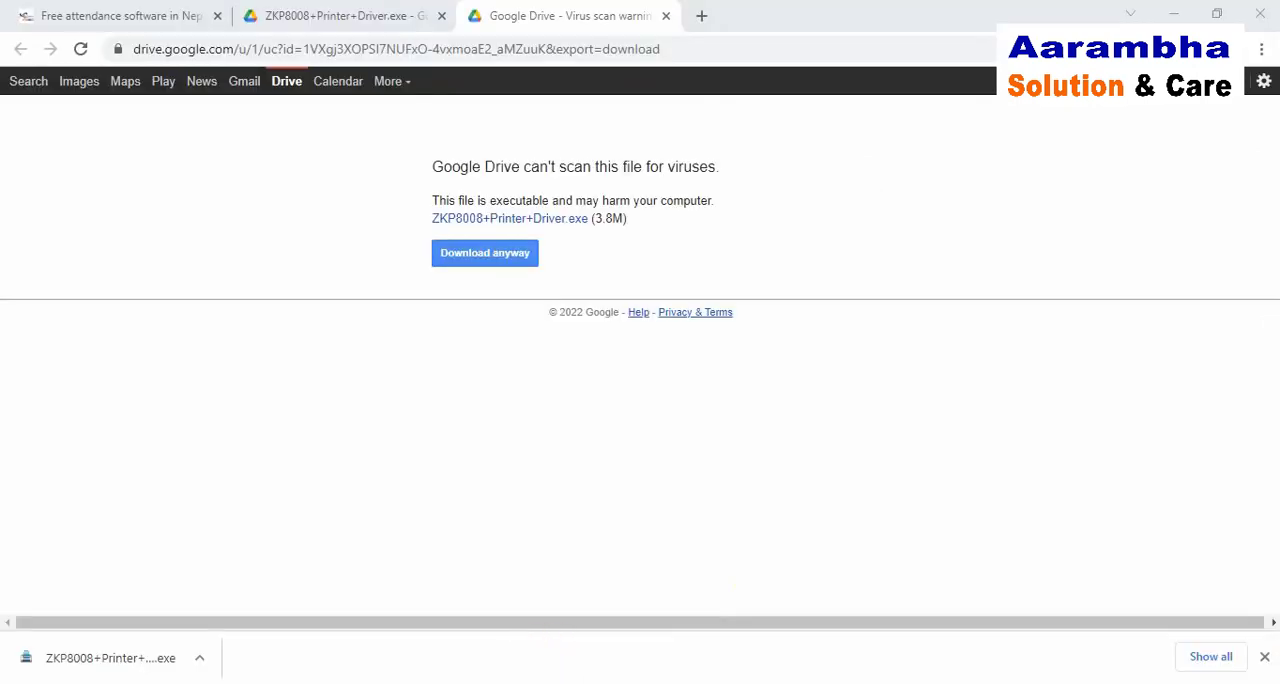
Step: Open the Control Panel and view the computer's devices and printers
{"action": "key", "text": "super"}
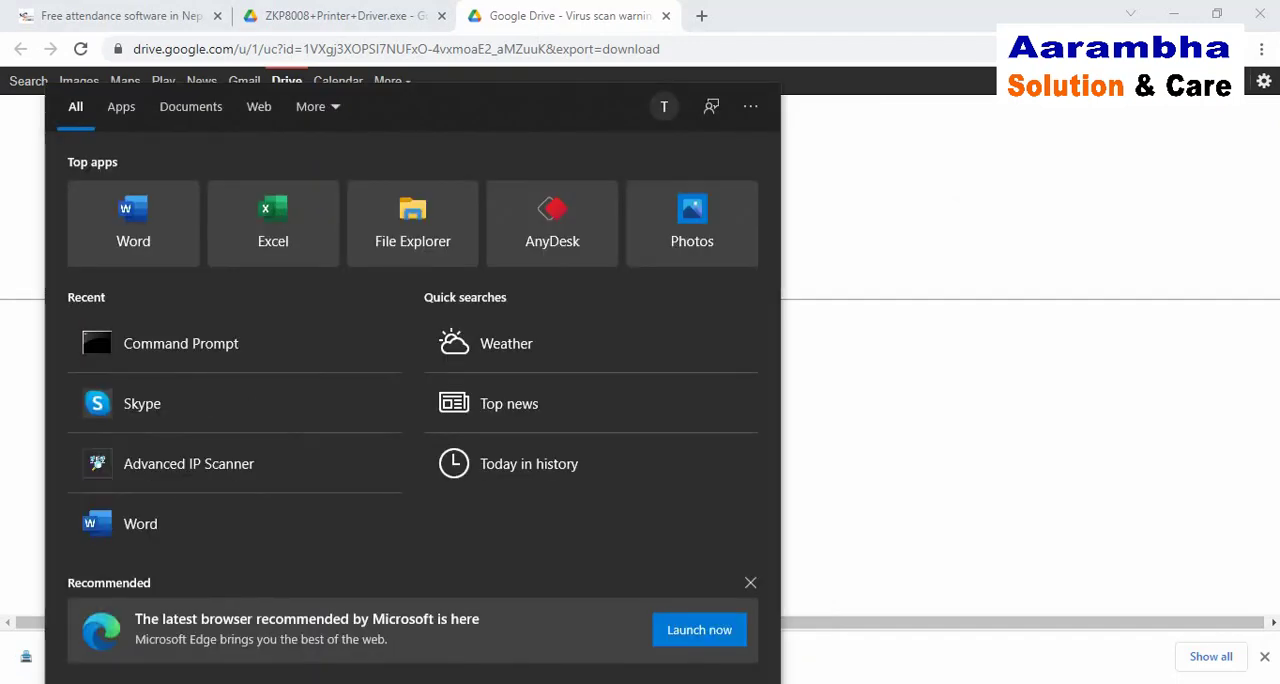
{"action": "type", "text": "control"}
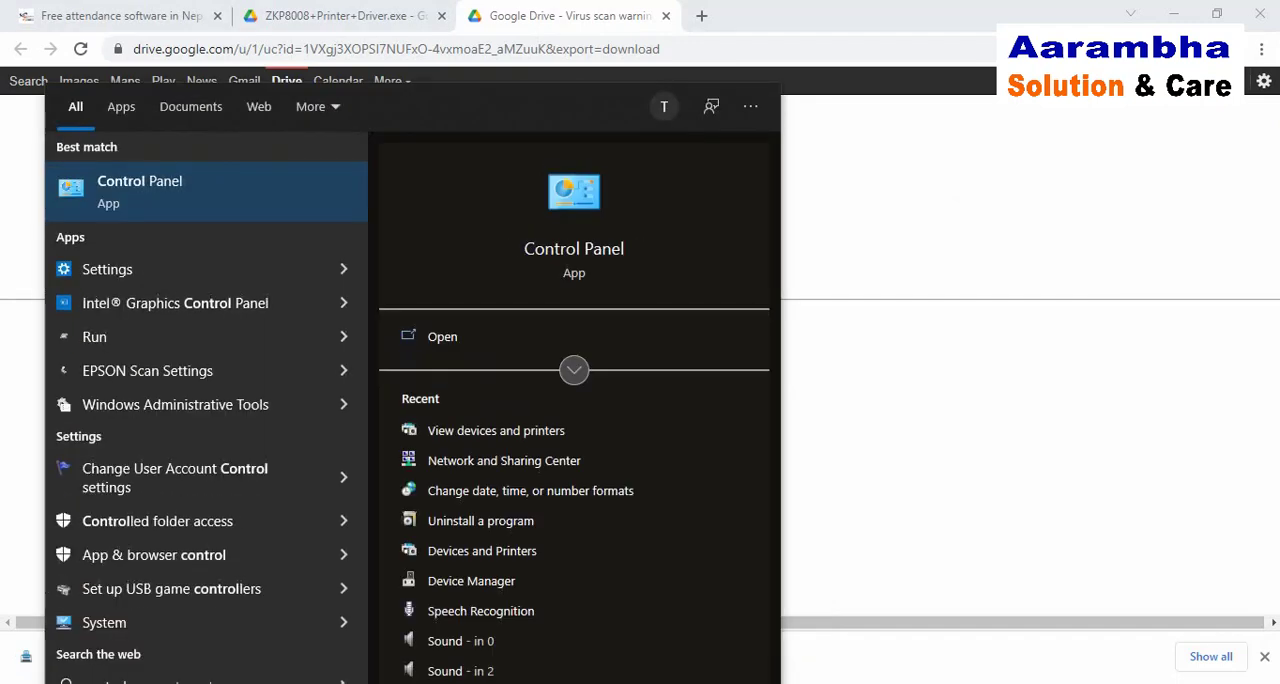
{"action": "left_click", "coordinate": [152, 193]}
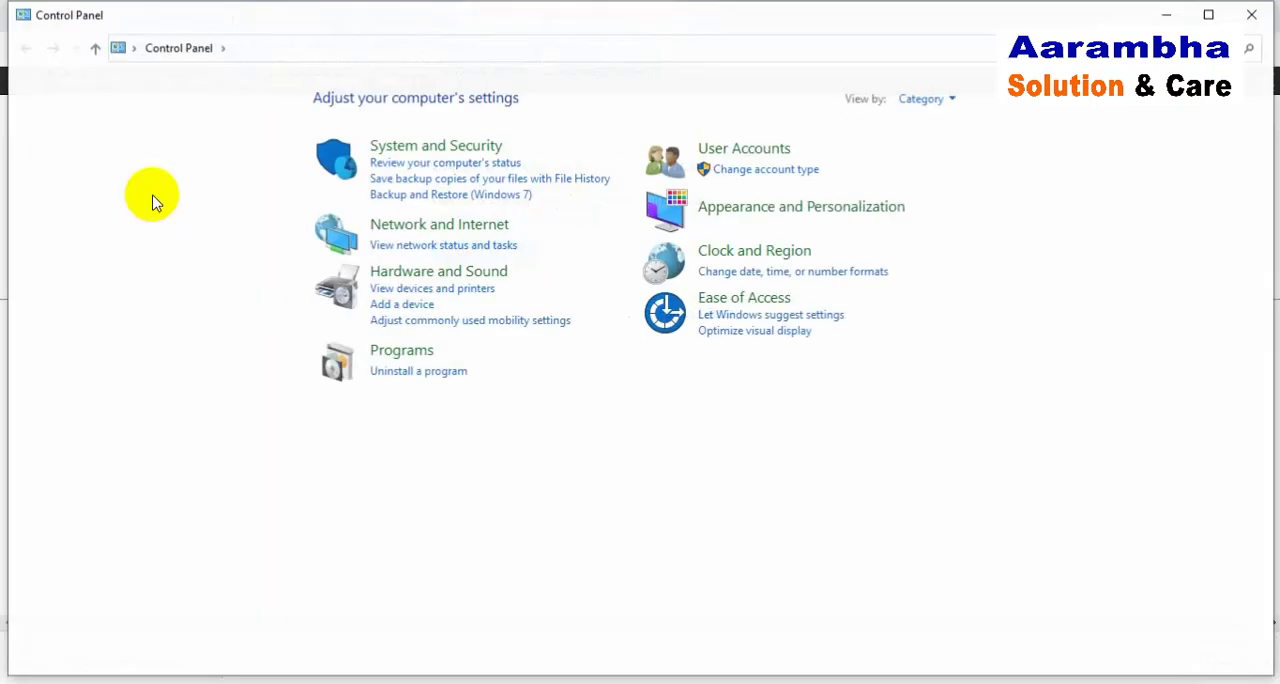
{"action": "left_click", "coordinate": [453, 292]}
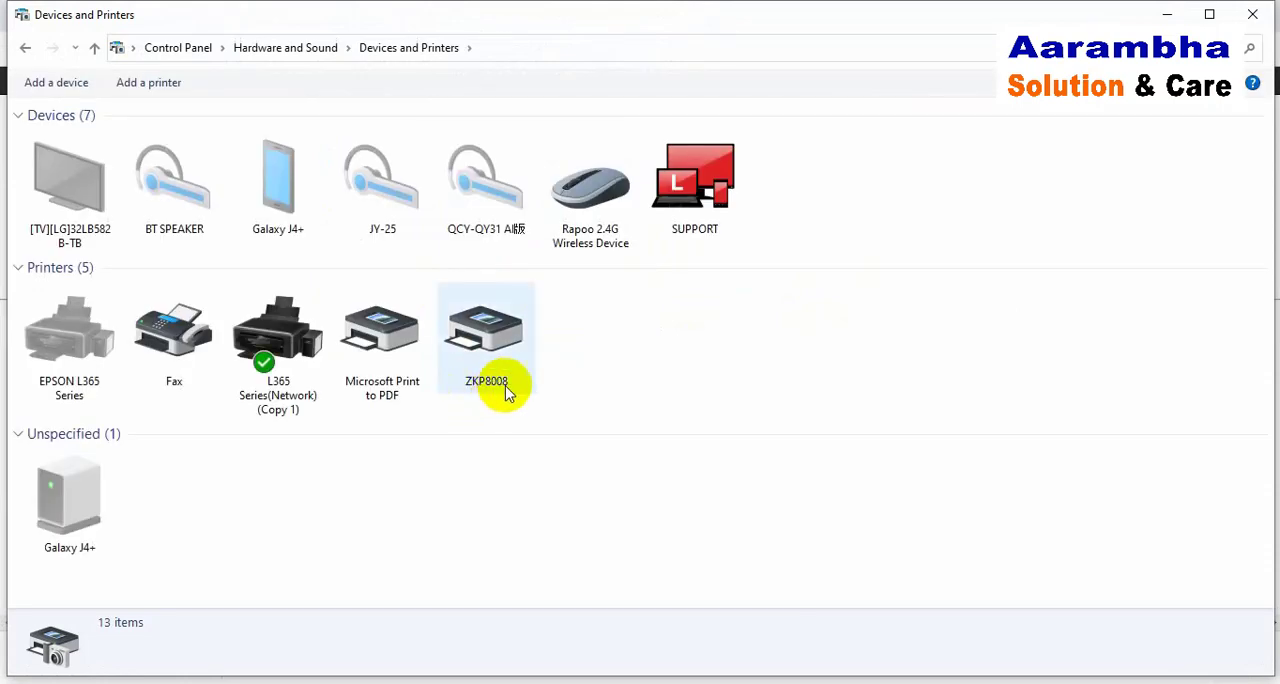
Step: Open the port settings in the ZKP8008 printer's properties and reposition the dialog
{"action": "left_click", "coordinate": [493, 334]}
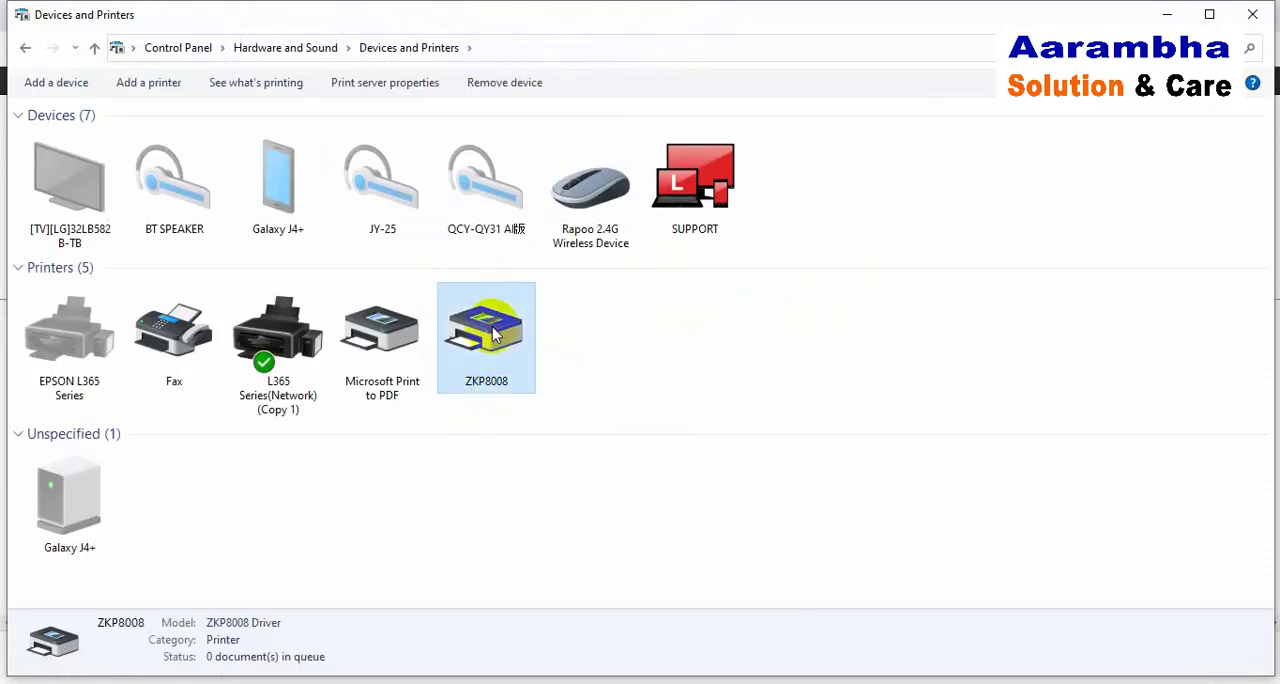
{"action": "right_click", "coordinate": [493, 332]}
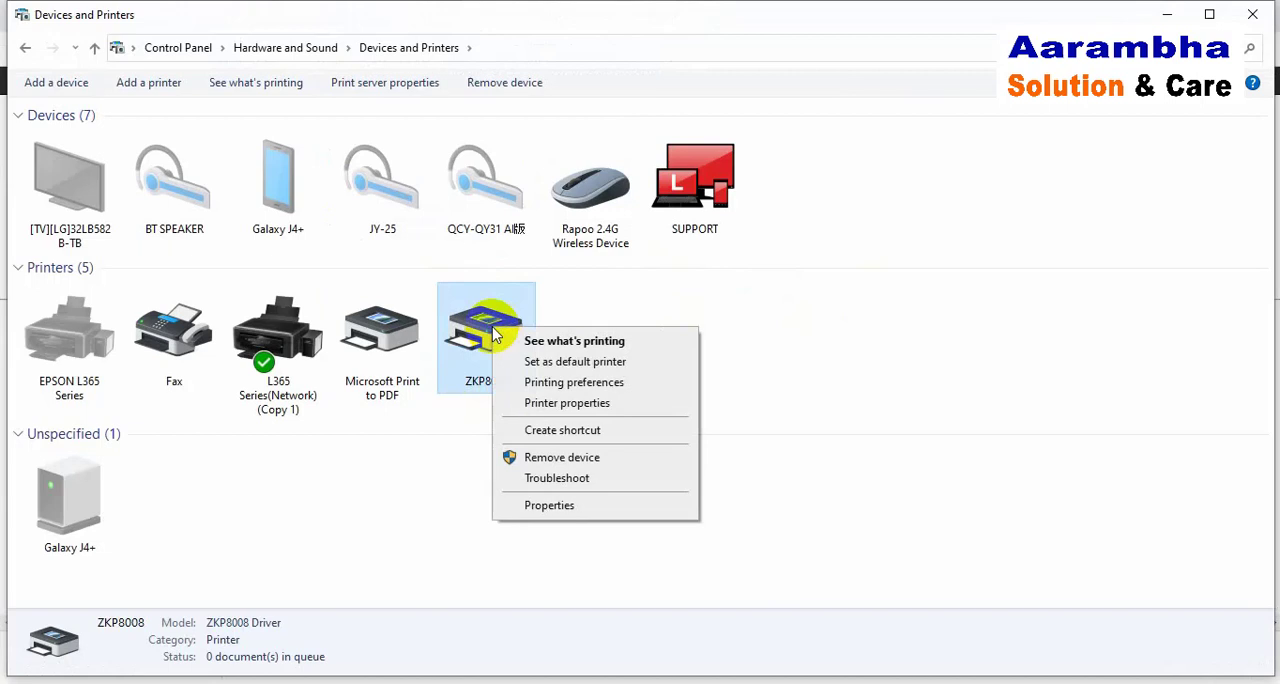
{"action": "left_click", "coordinate": [555, 404]}
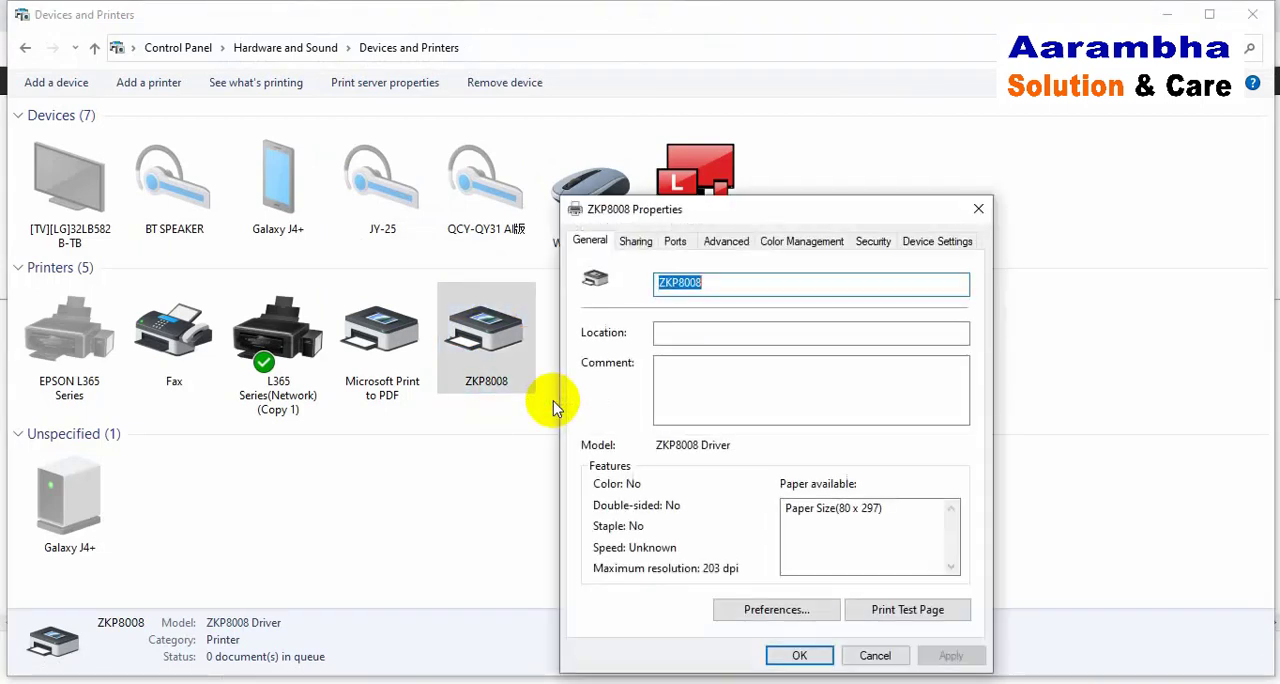
{"action": "left_click", "coordinate": [675, 242]}
{"action": "left_click_drag", "start_coordinate": [718, 209], "coordinate": [612, 113]}
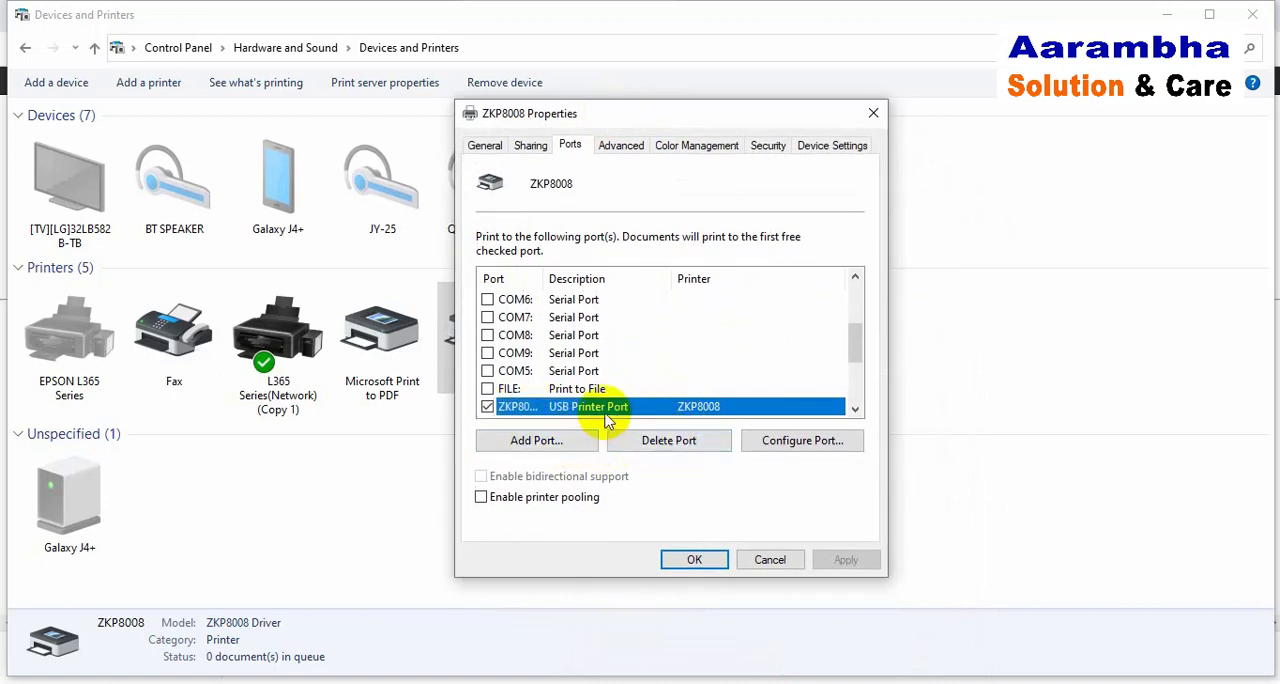
Step: Start adding a Standard TCP/IP port for the ZKP8008 printer and enter 192.168.1.23 as its IP address
{"action": "left_click", "coordinate": [548, 445]}
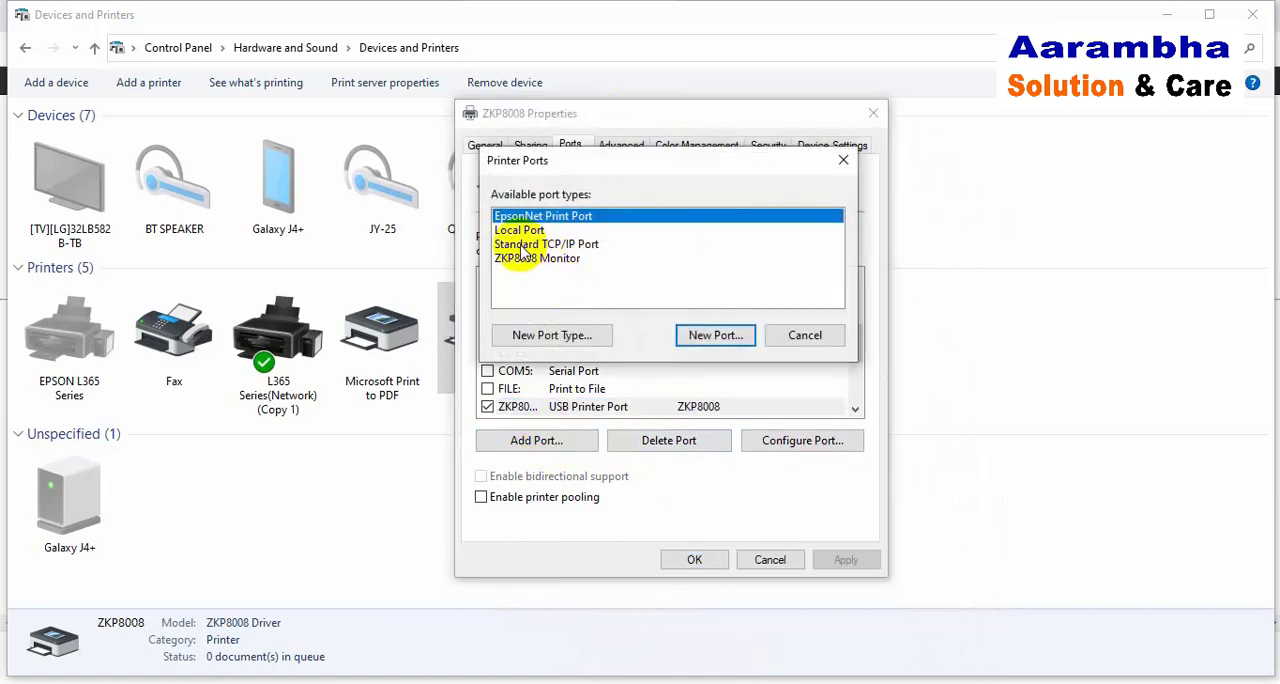
{"action": "left_click", "coordinate": [521, 245]}
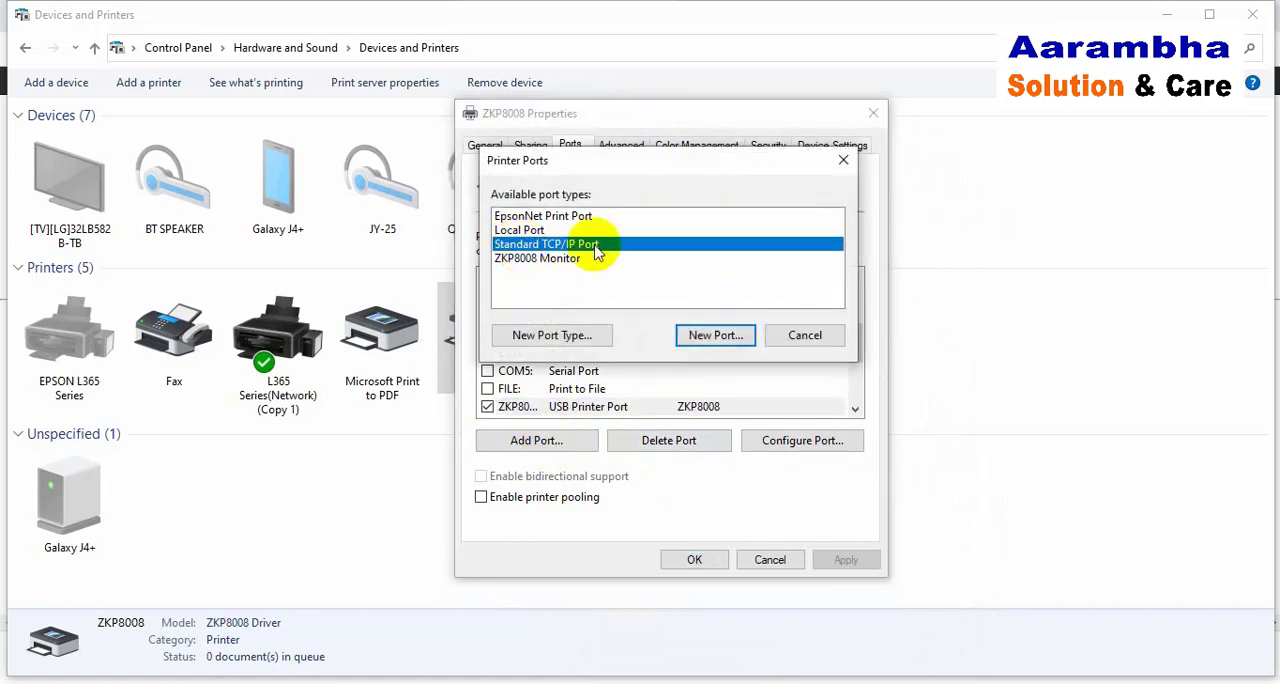
{"action": "left_click", "coordinate": [706, 338]}
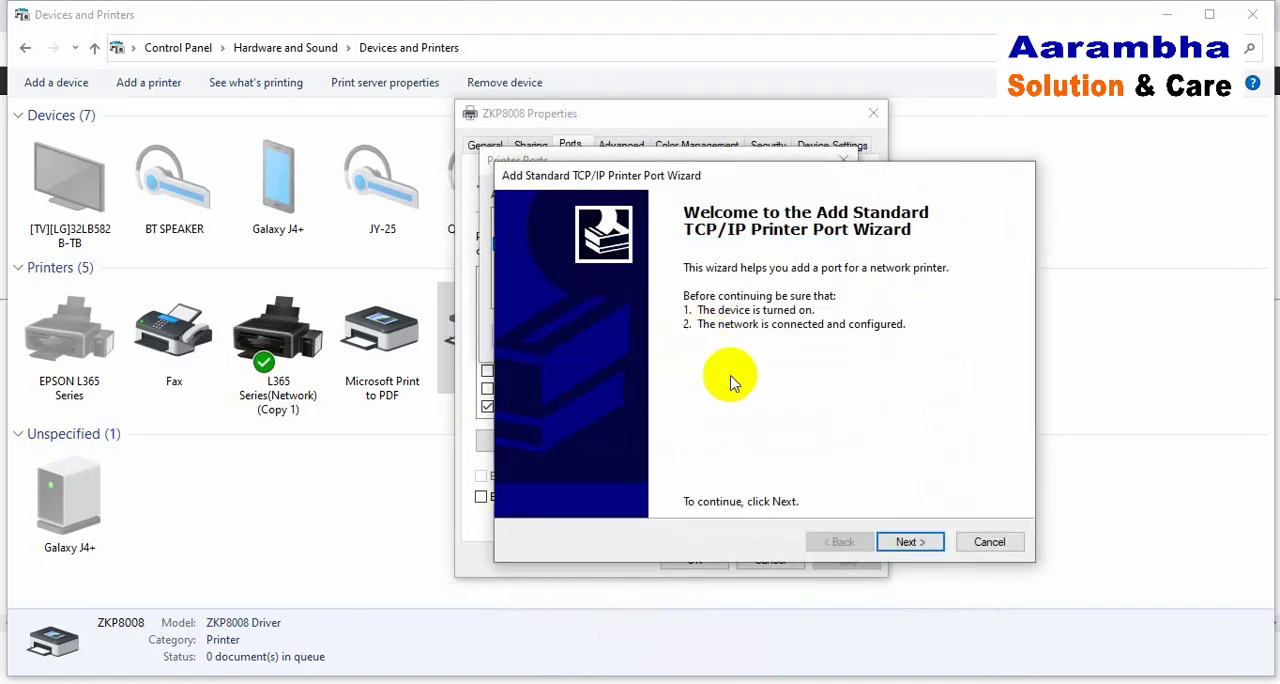
{"action": "left_click", "coordinate": [918, 542]}
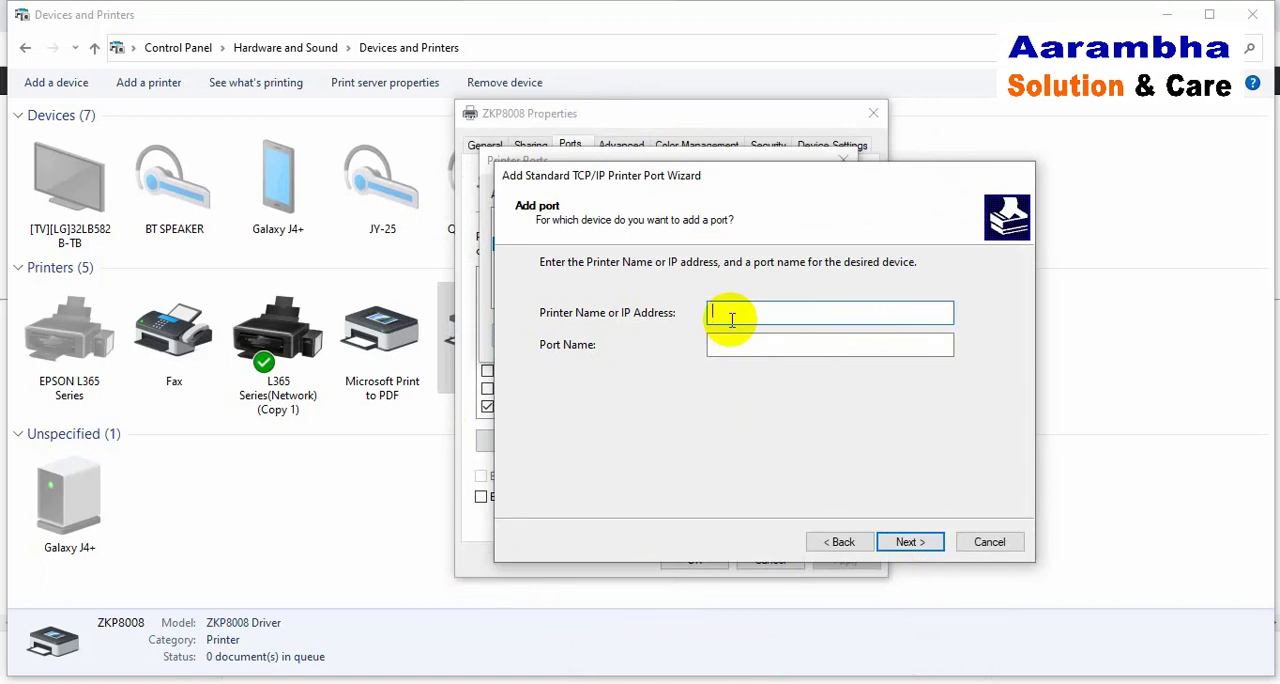
{"action": "type", "text": "192.168.1.23"}
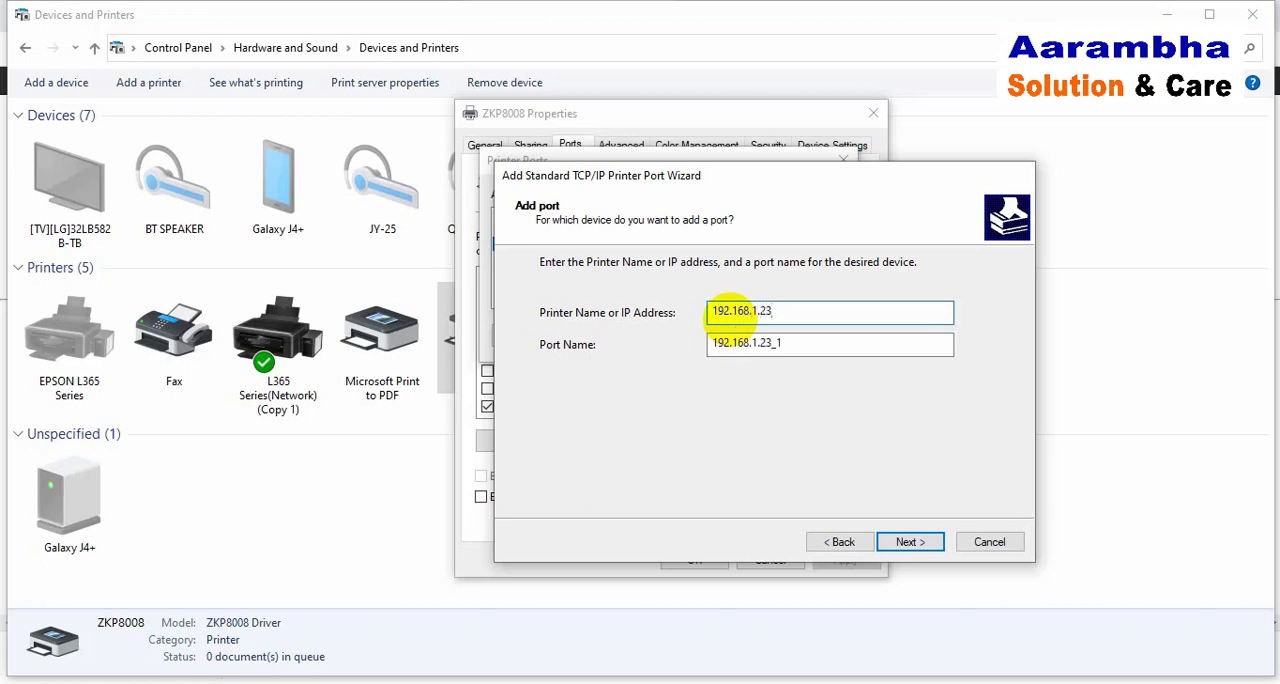
{"action": "left_click", "coordinate": [908, 542]}
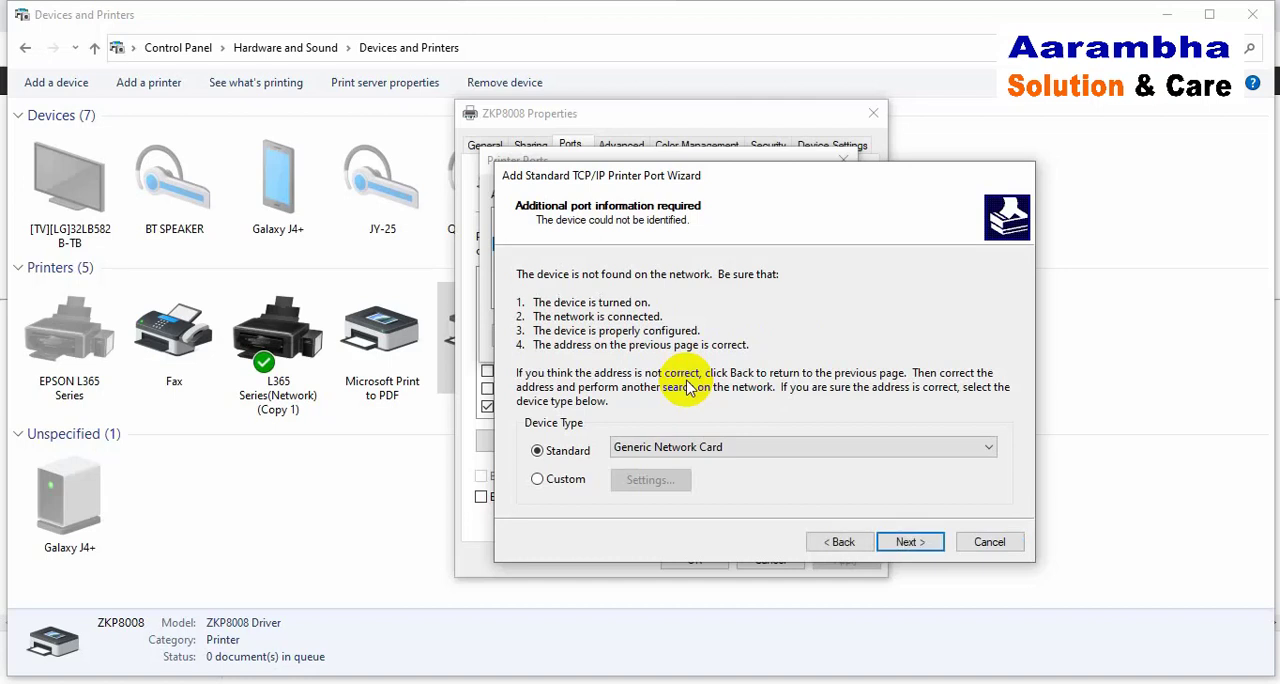
Step: Finish creating the TCP/IP port with the Custom device type and apply the port change to the ZKP8008 printer
{"action": "left_click", "coordinate": [537, 480]}
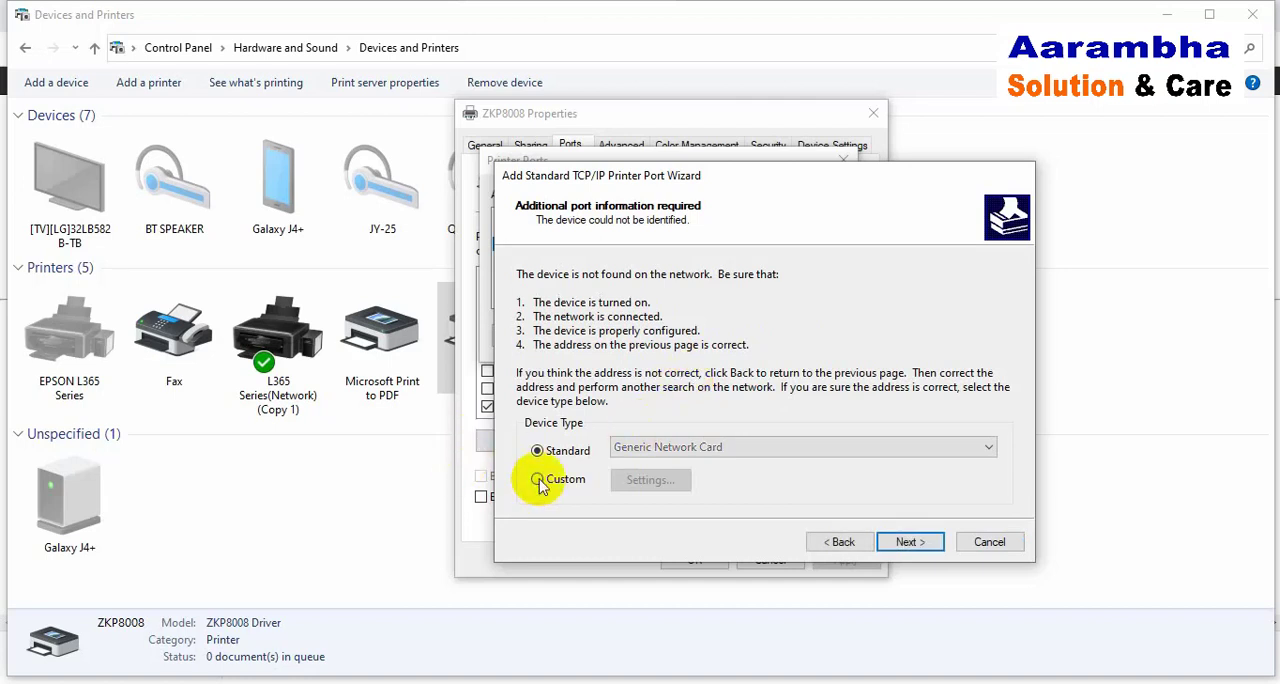
{"action": "left_click", "coordinate": [918, 543]}
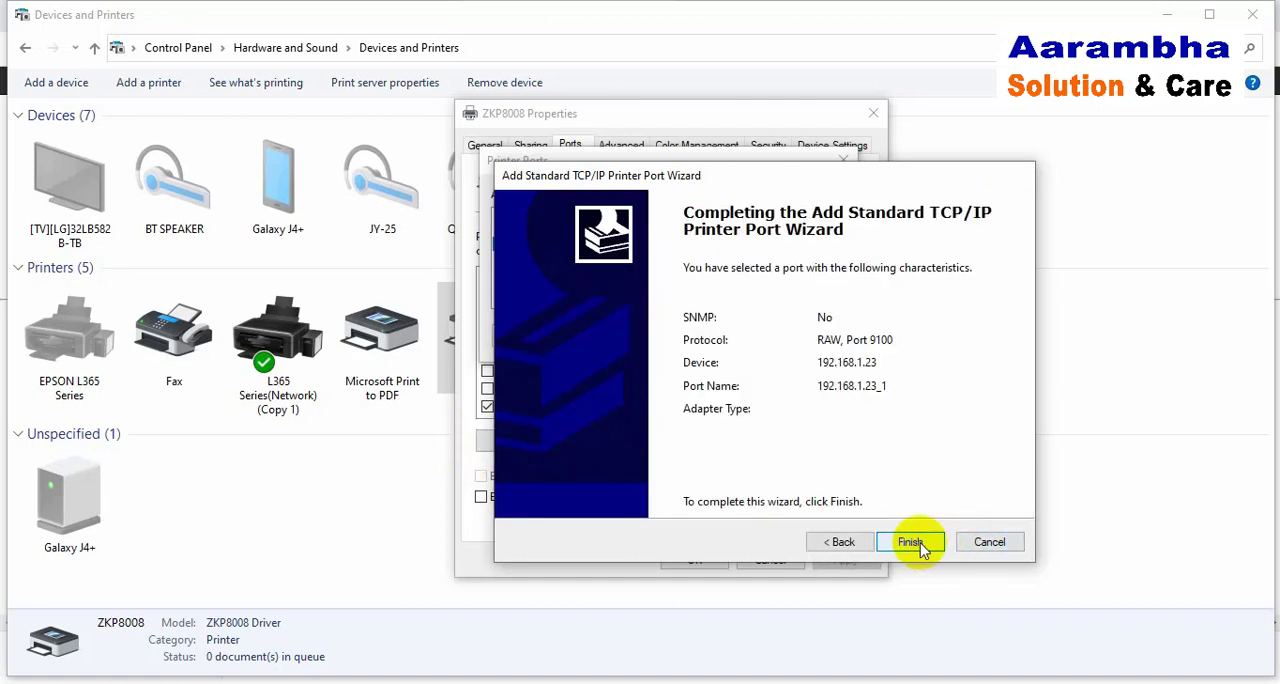
{"action": "left_click", "coordinate": [910, 542]}
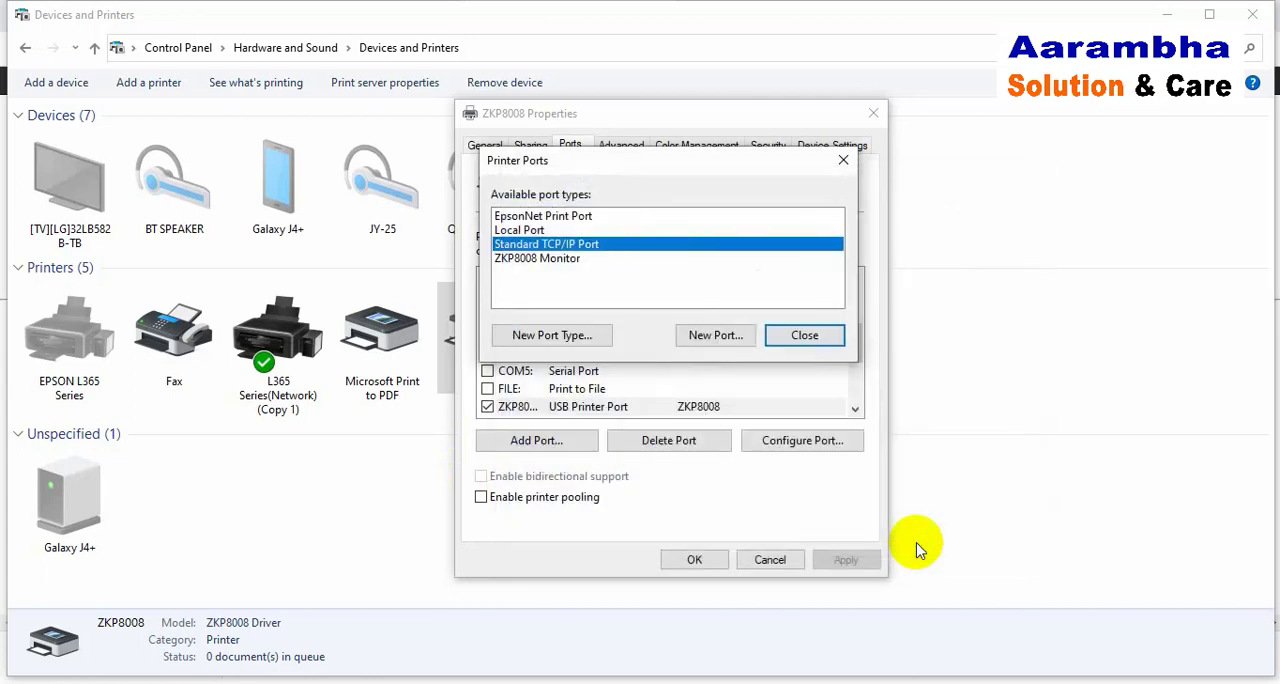
{"action": "left_click", "coordinate": [815, 335]}
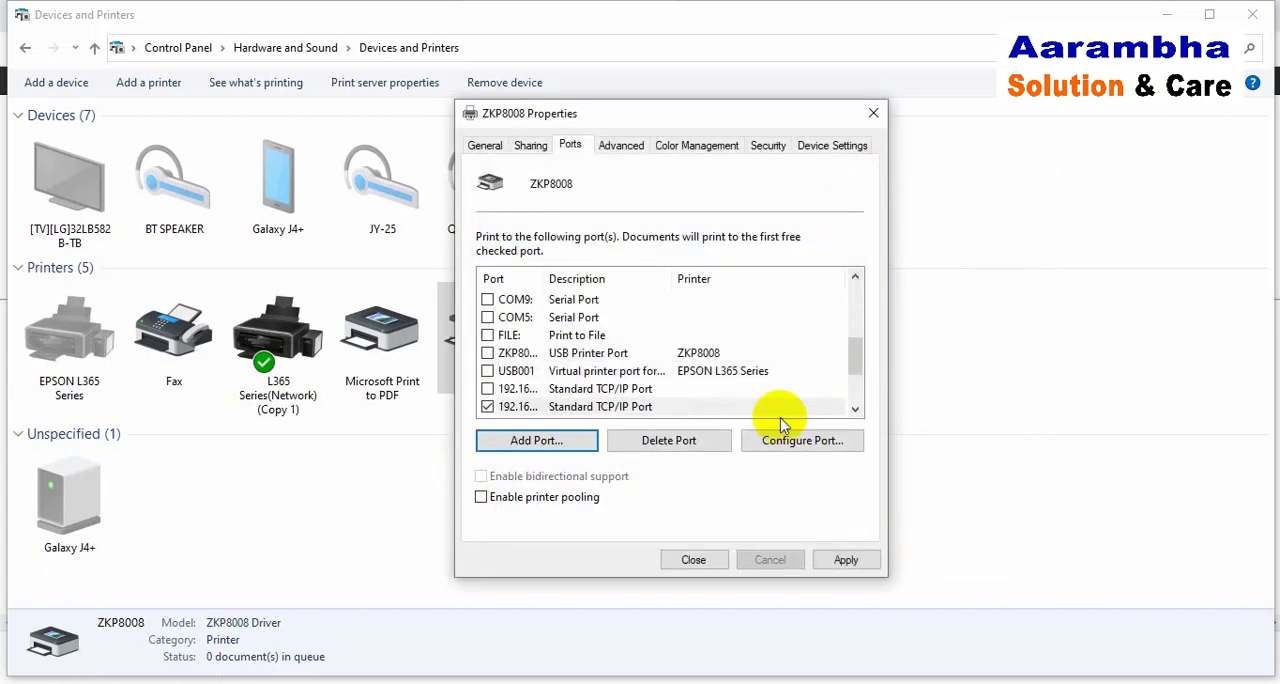
{"action": "left_click", "coordinate": [846, 560]}
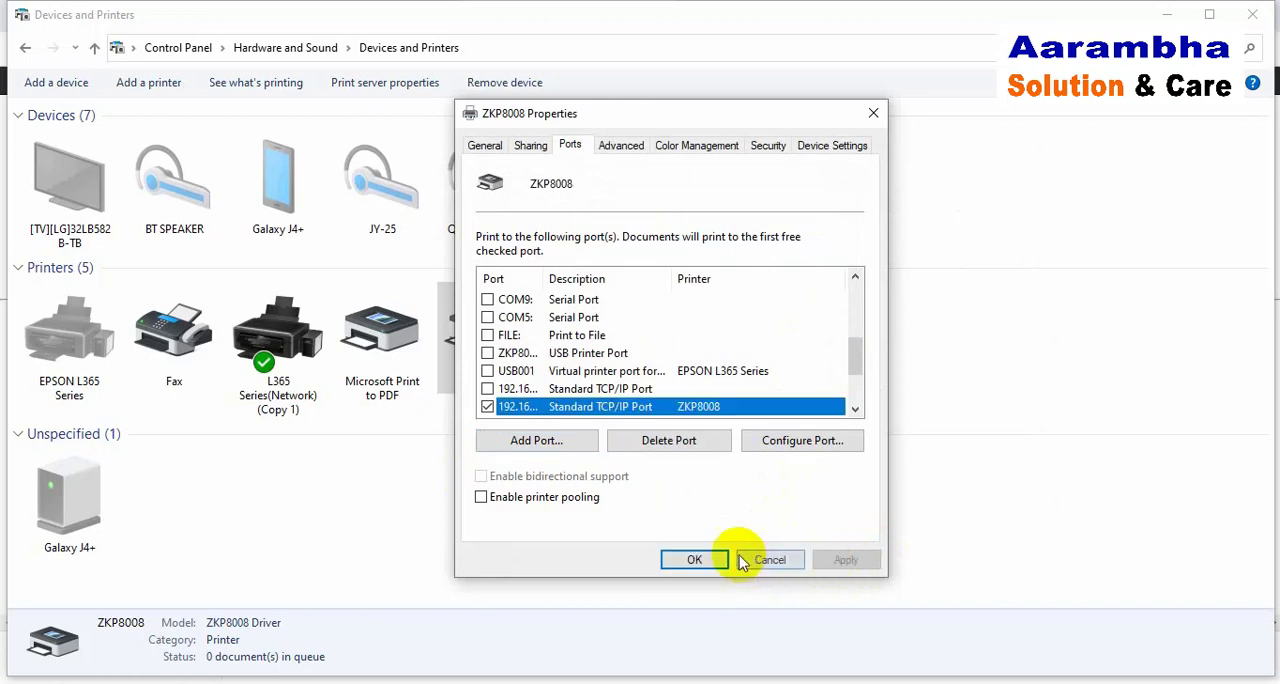
{"action": "left_click", "coordinate": [692, 563]}
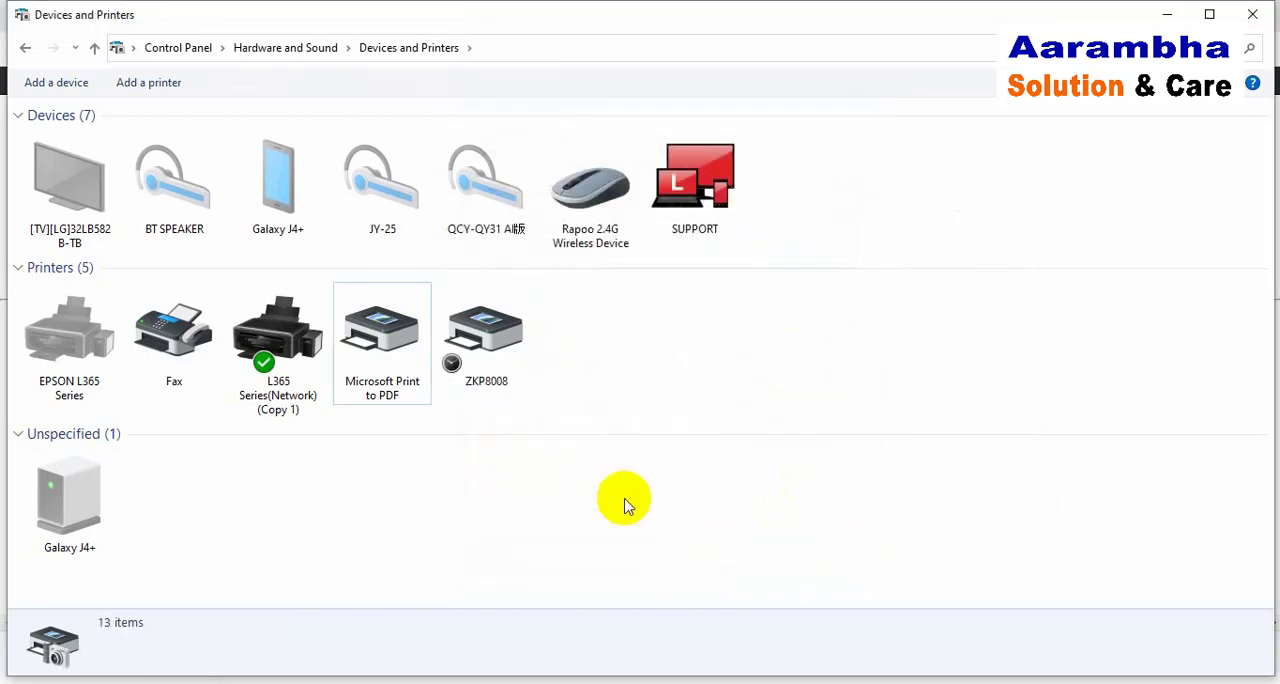
Step: Print a test page from the ZKP8008's printer properties and dismiss the test page message
{"action": "left_click", "coordinate": [494, 356]}
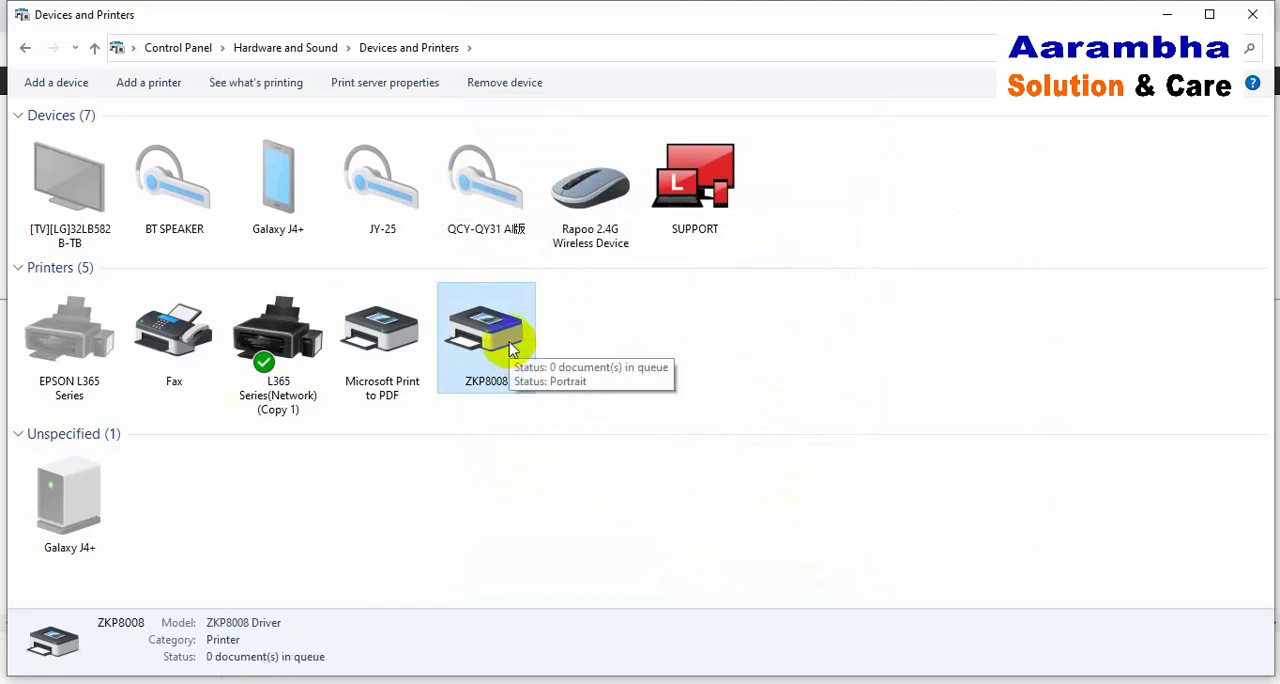
{"action": "right_click", "coordinate": [509, 343]}
{"action": "left_click", "coordinate": [634, 317]}
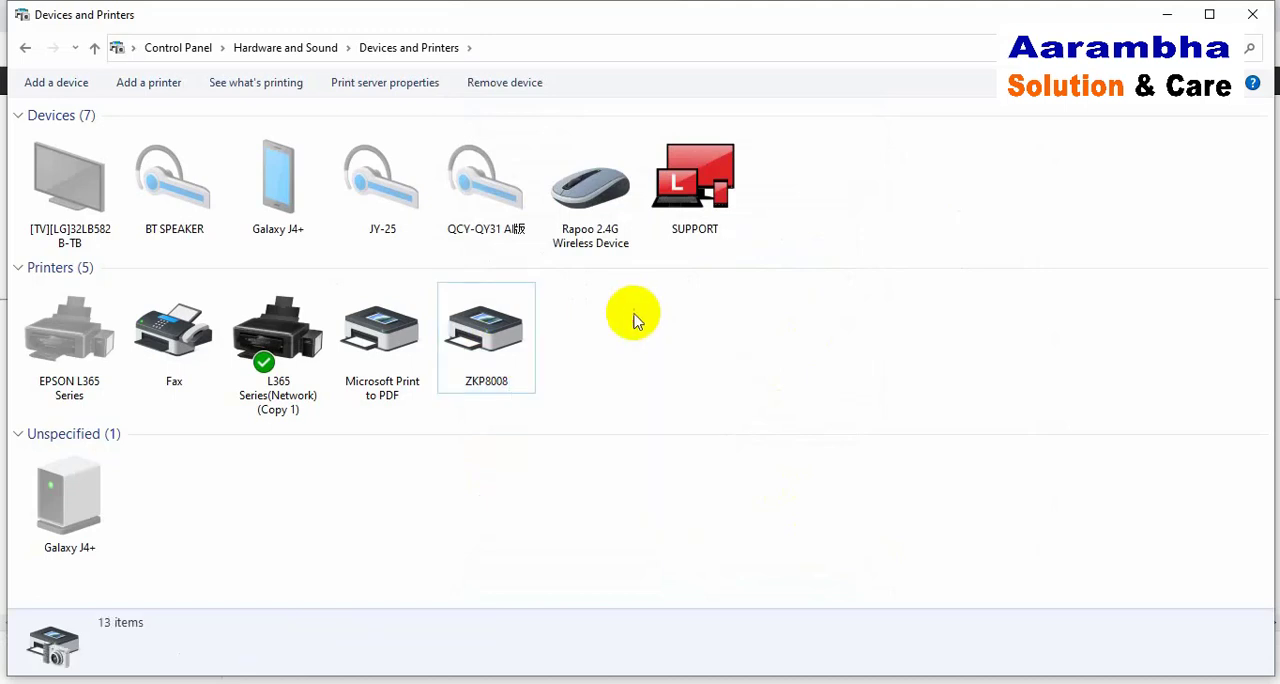
{"action": "right_click", "coordinate": [495, 340]}
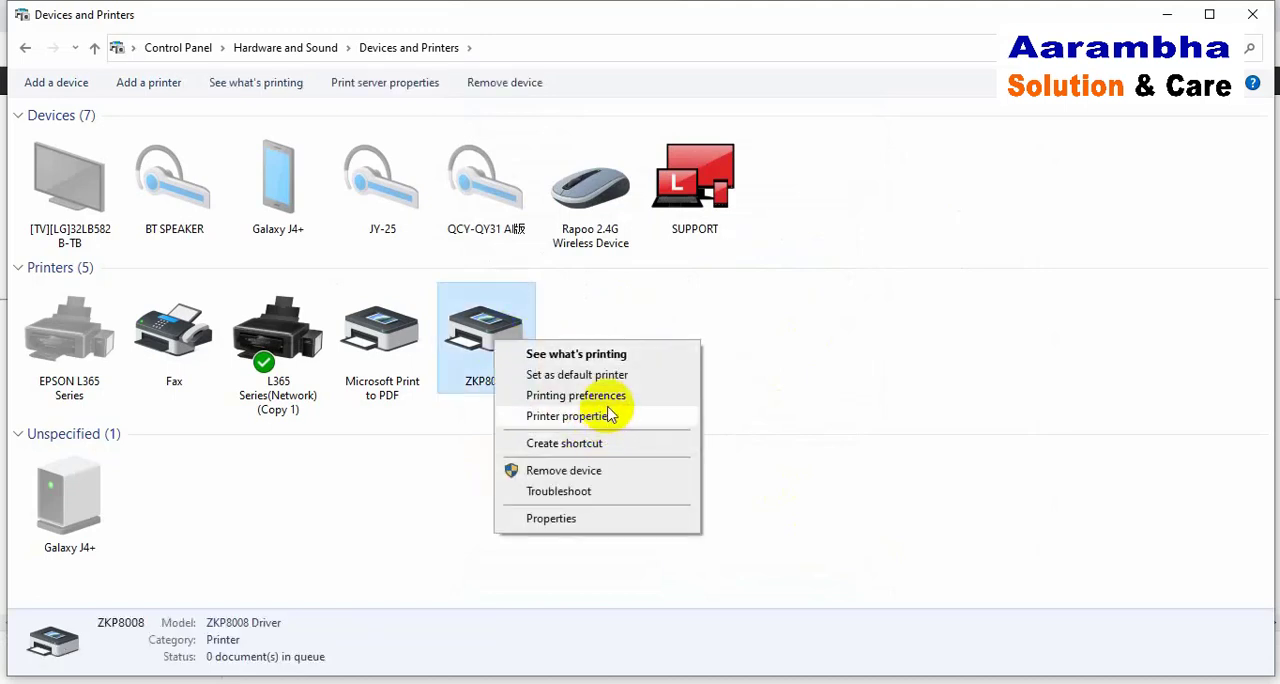
{"action": "left_click", "coordinate": [608, 415]}
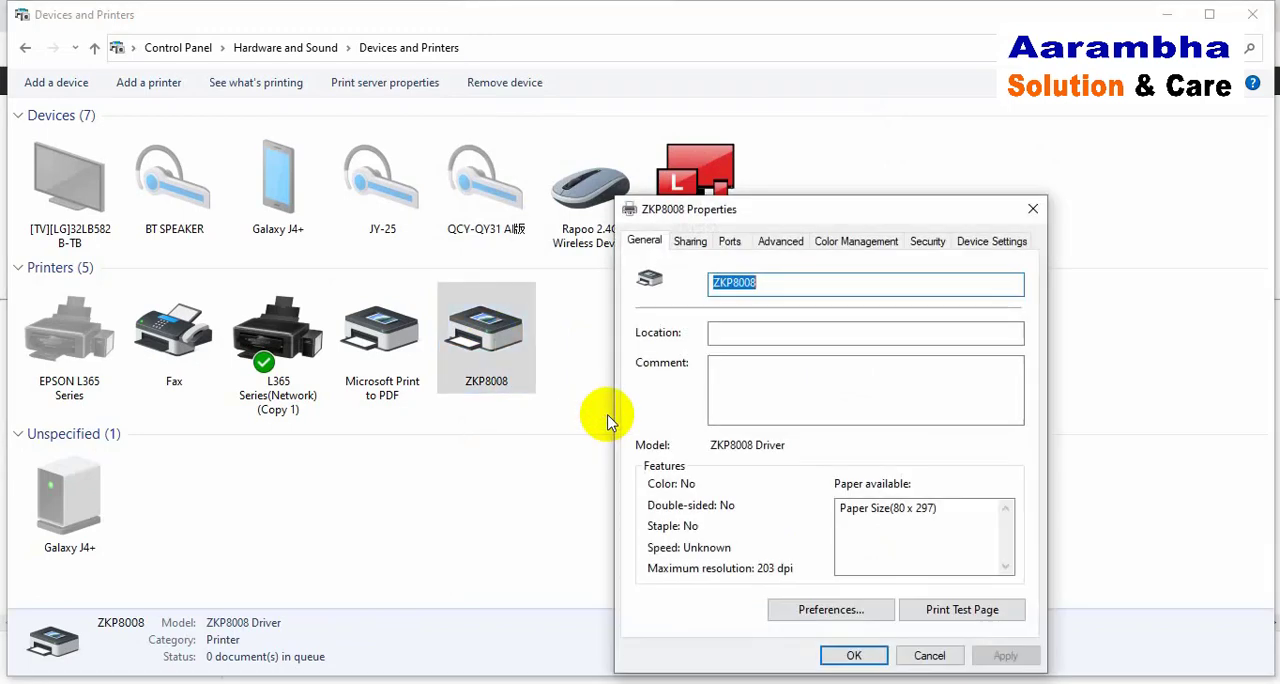
{"action": "left_click", "coordinate": [962, 610]}
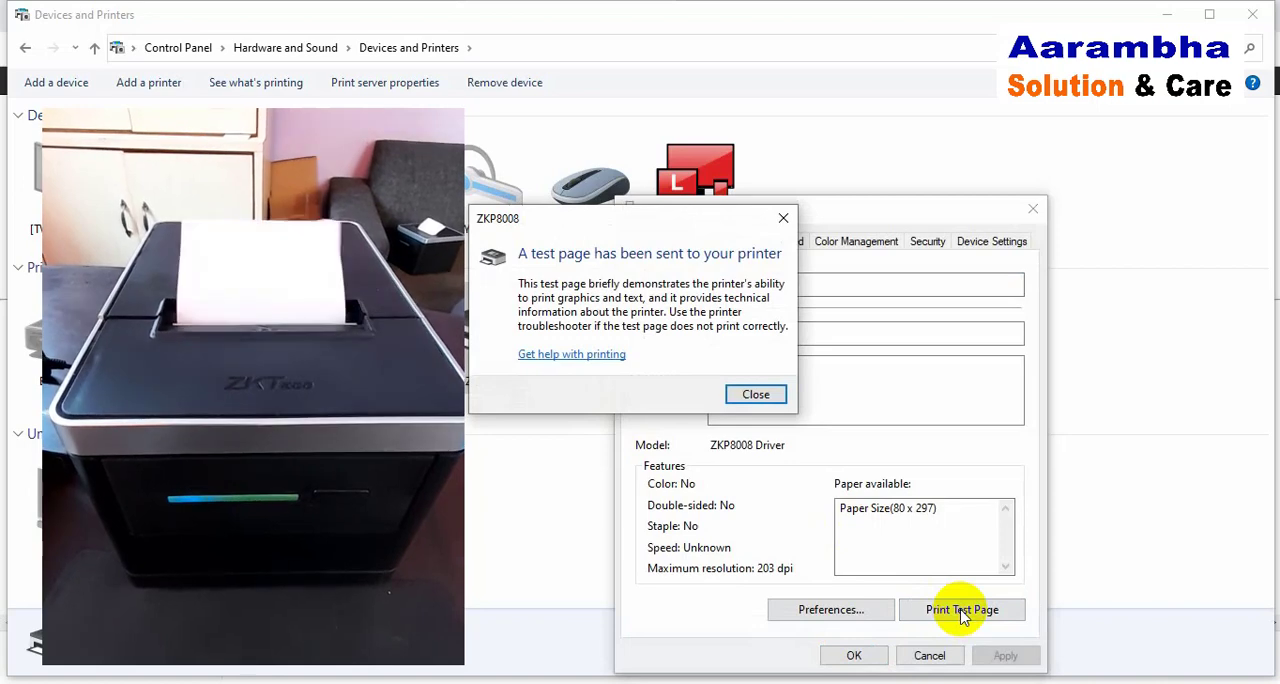
{"action": "left_click", "coordinate": [753, 395]}
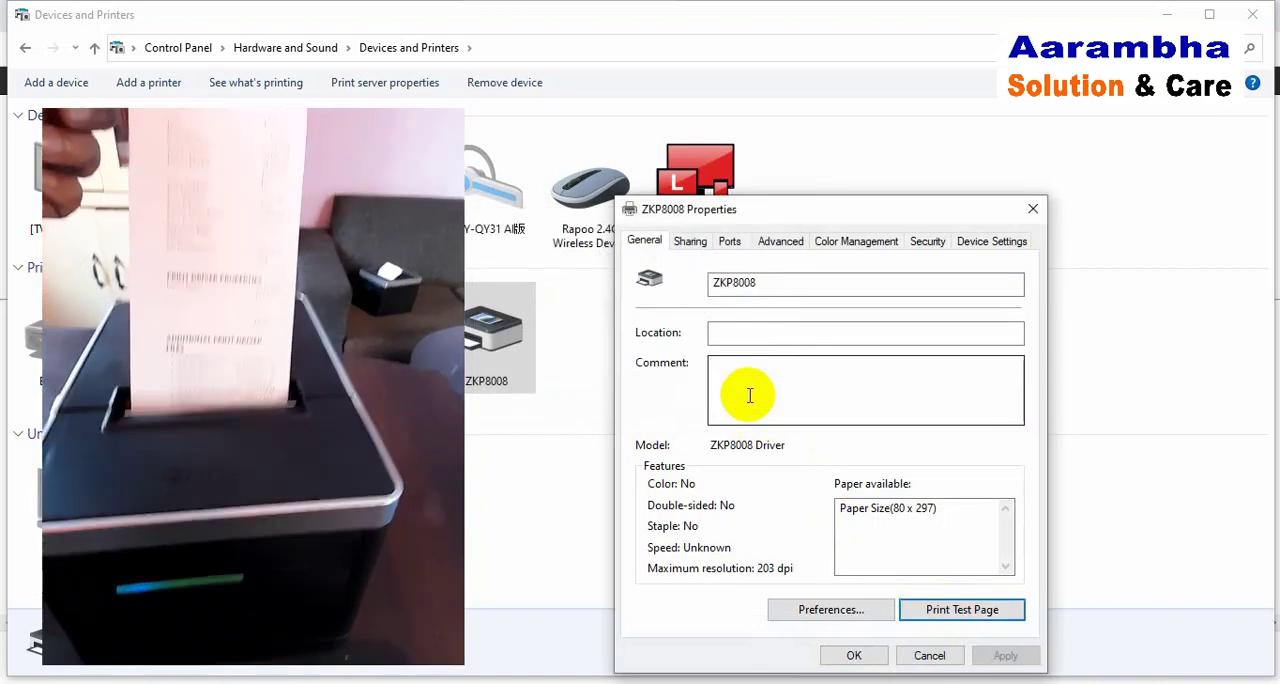